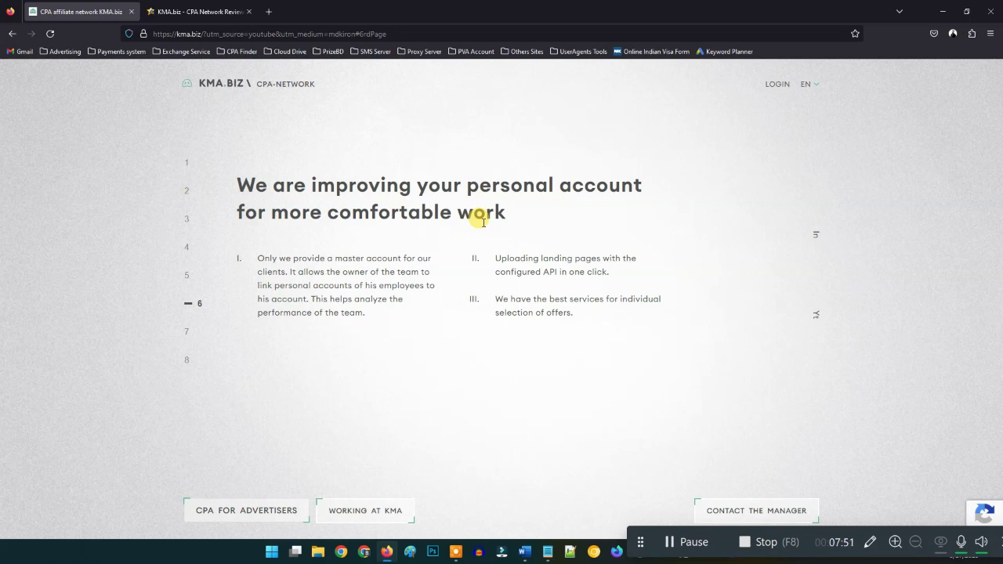
- Scroll through payment systems and KMA TOP offers, highlight the Микардин offer and its Russia geo, then return to section 1
scroll(392, 288, "down", 1)
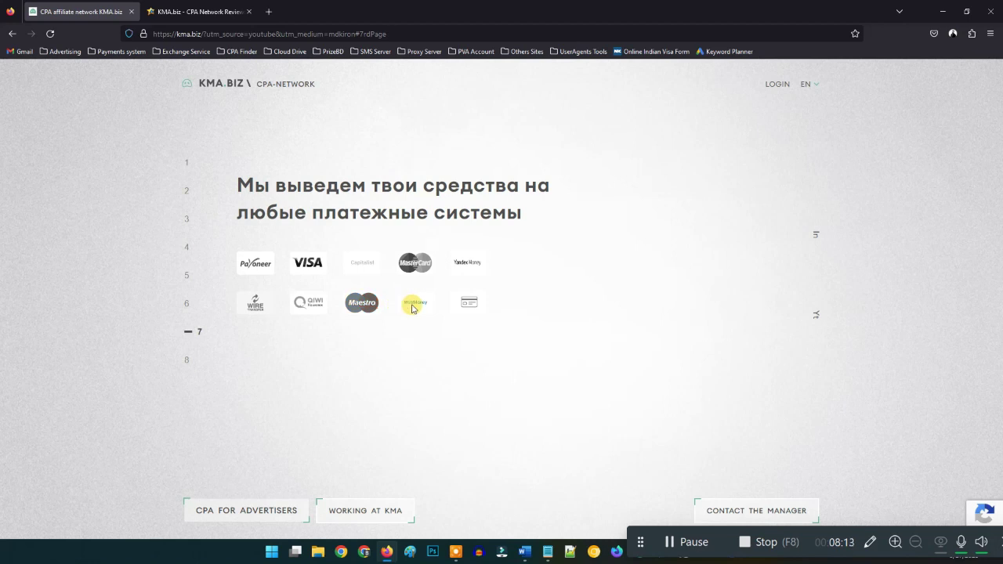
scroll(329, 356, "down", 1)
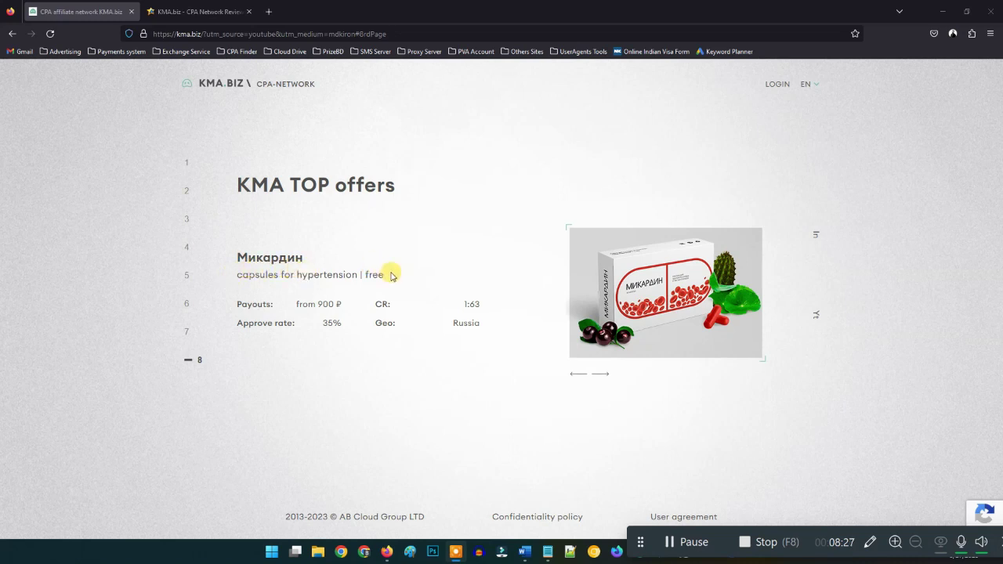
left_click_drag(391, 276, 230, 276)
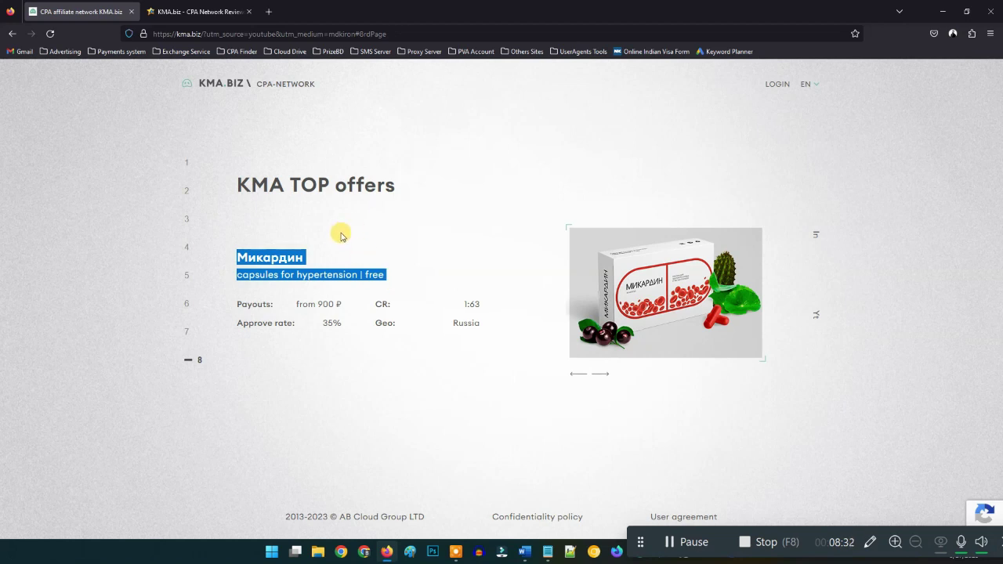
left_click(404, 280)
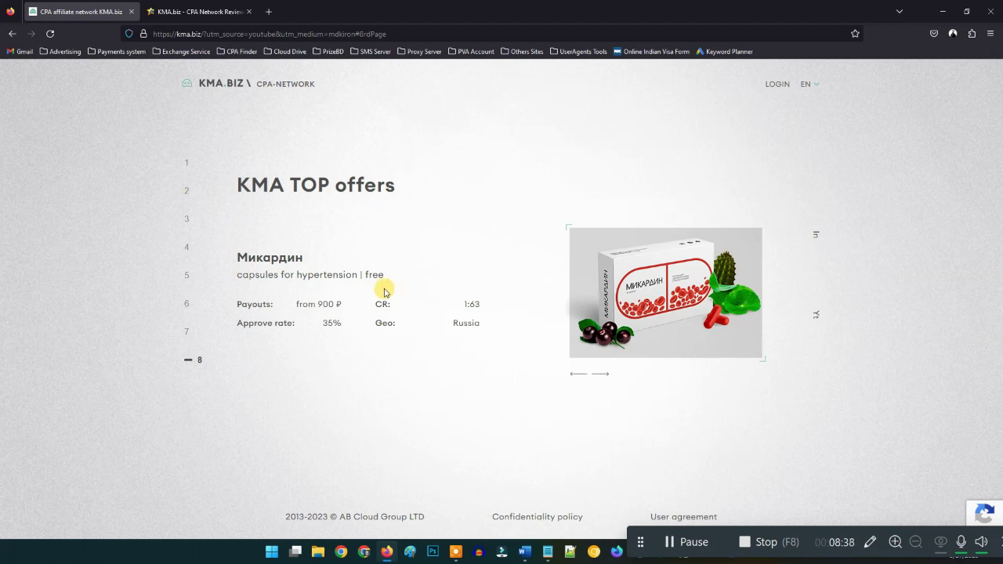
left_click_drag(487, 320, 451, 322)
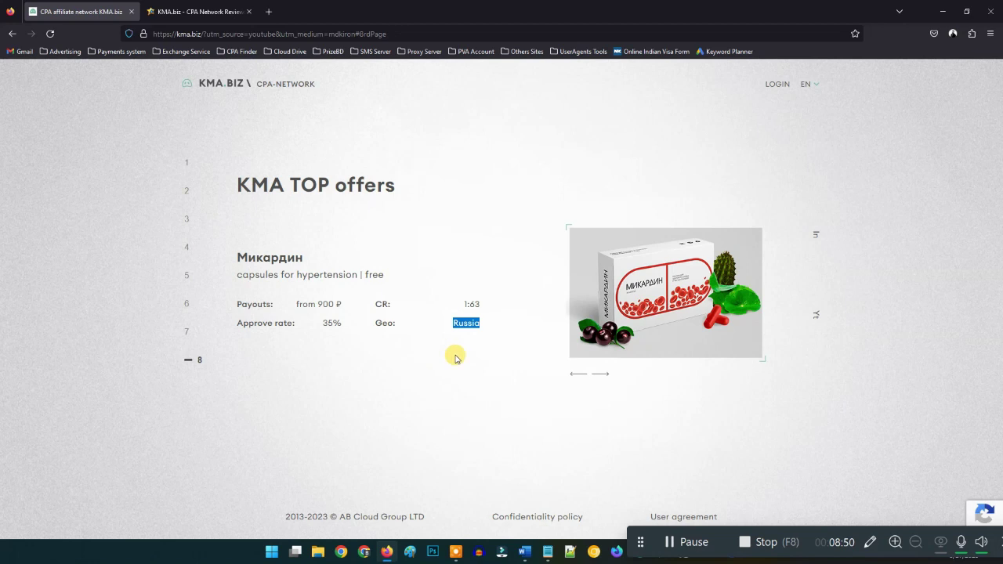
left_click(671, 542)
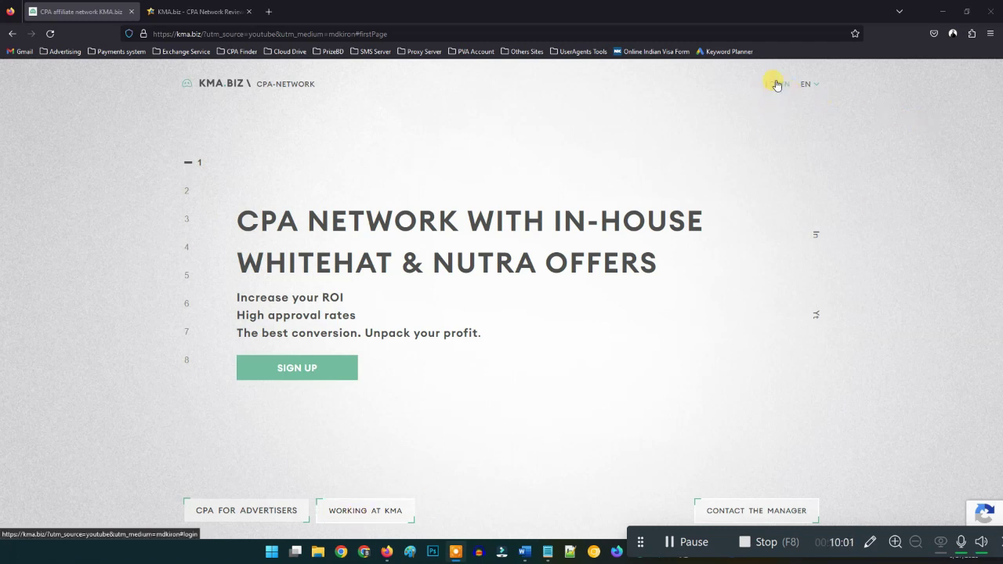
- Go from the LOGIN window to the SIGN UP registration form
left_click(778, 87)
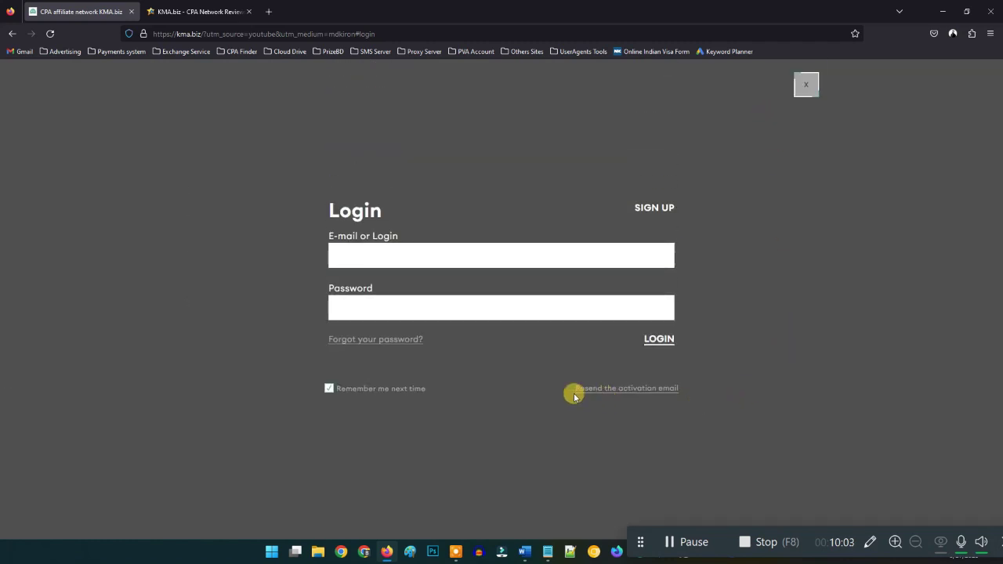
left_click(655, 210)
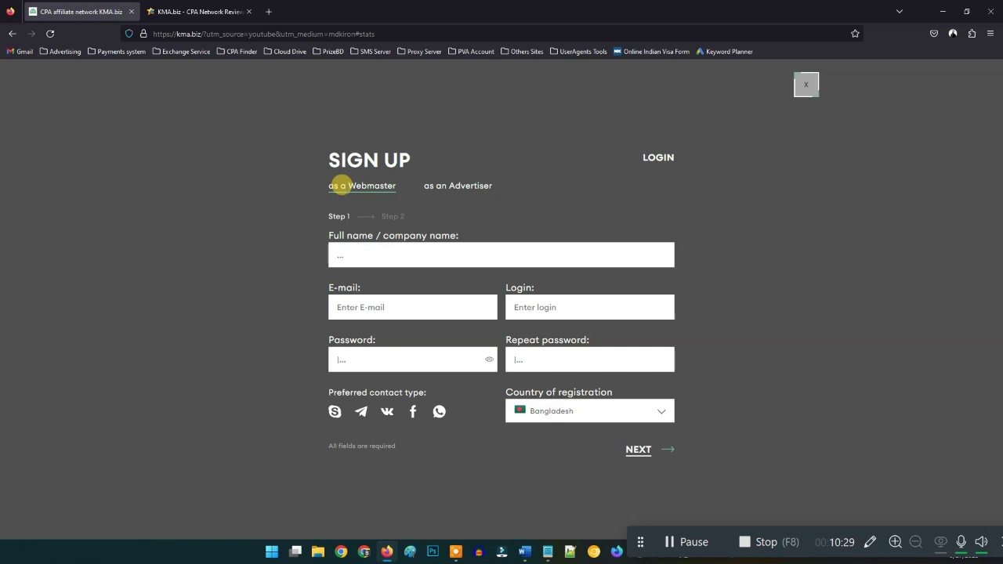
- Choose webmaster registration, enter the full name, and move on to the E-mail field
left_click(359, 179)
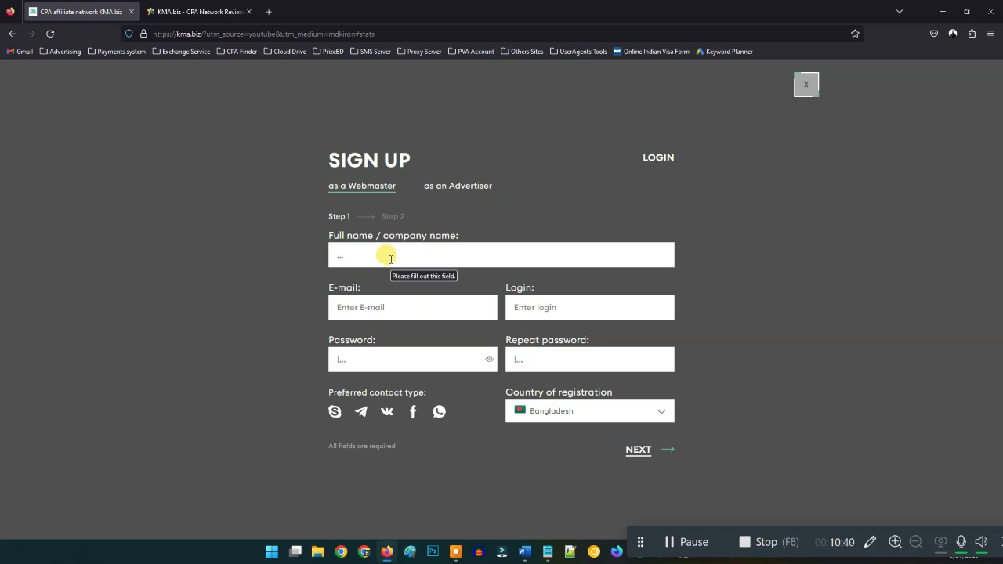
left_click(343, 253)
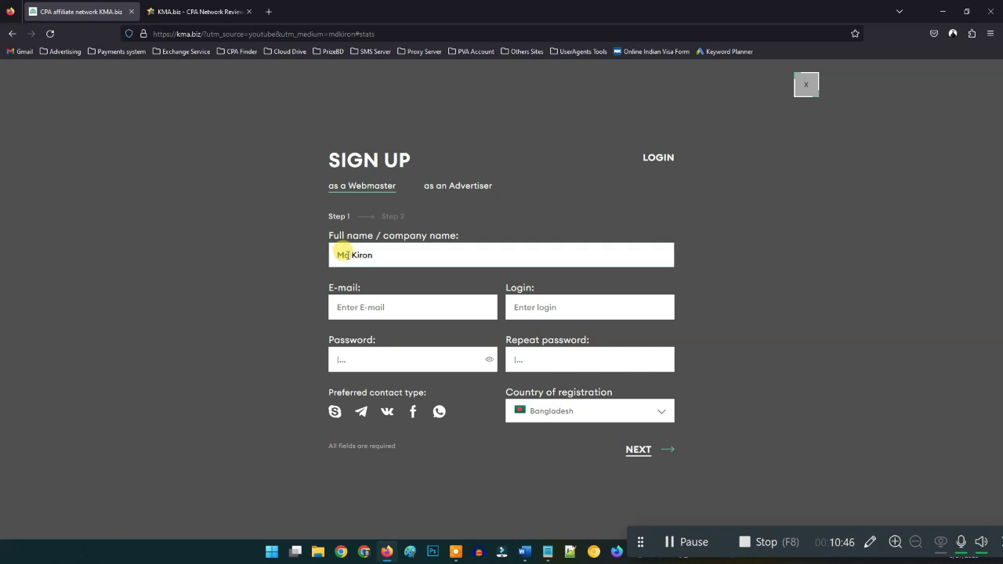
left_click(349, 303)
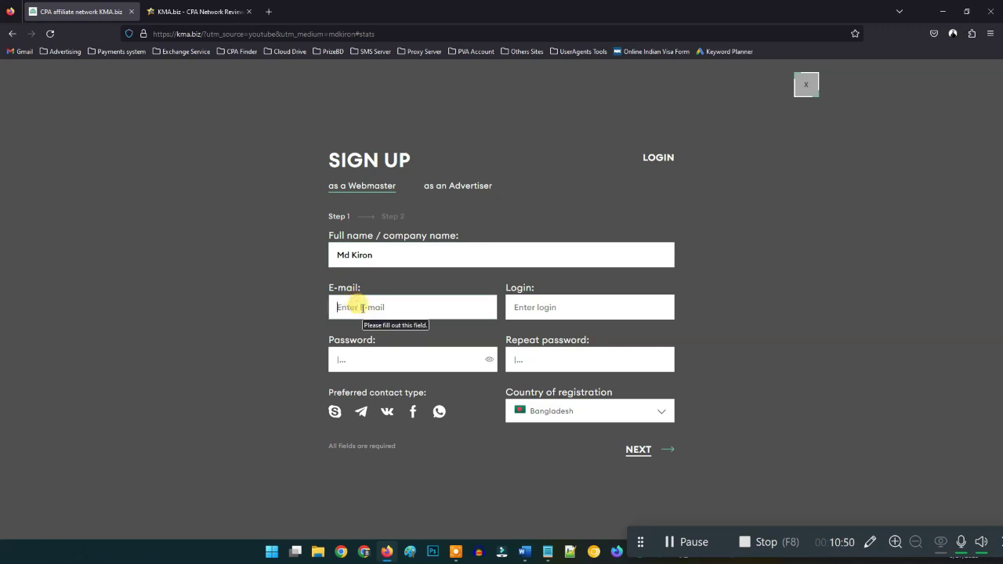
left_click(672, 541)
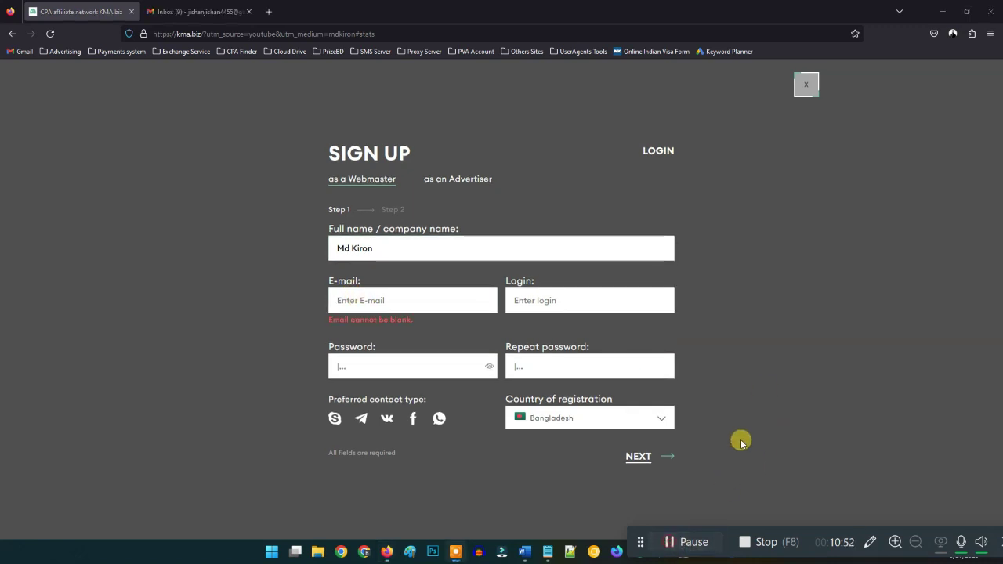
- Copy the saved e-mail line from the Info KMA notes, check the Gmail account, and return to KMA
left_click(548, 551)
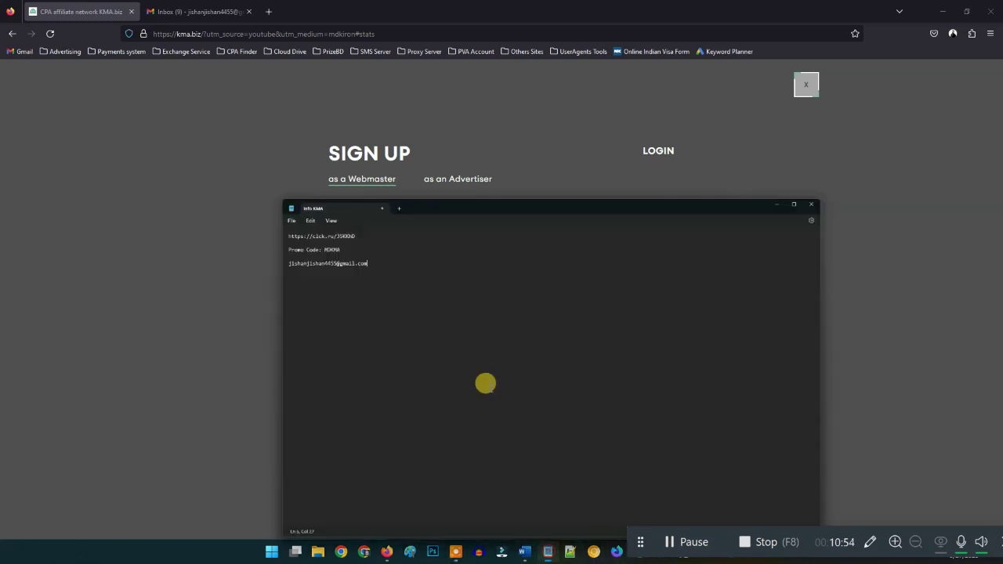
left_click_drag(313, 156, 170, 159)
key("ctrl+c")
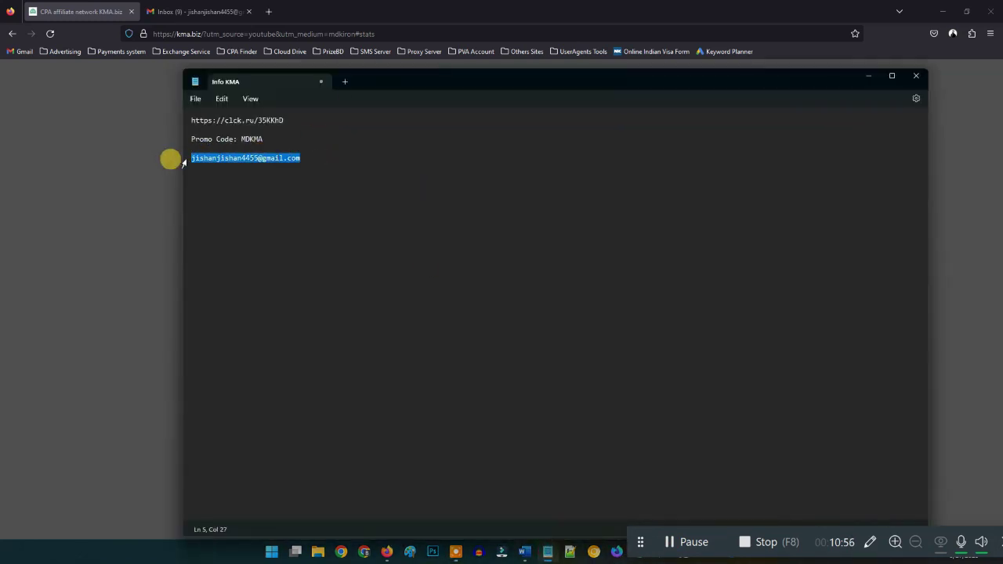
left_click(868, 76)
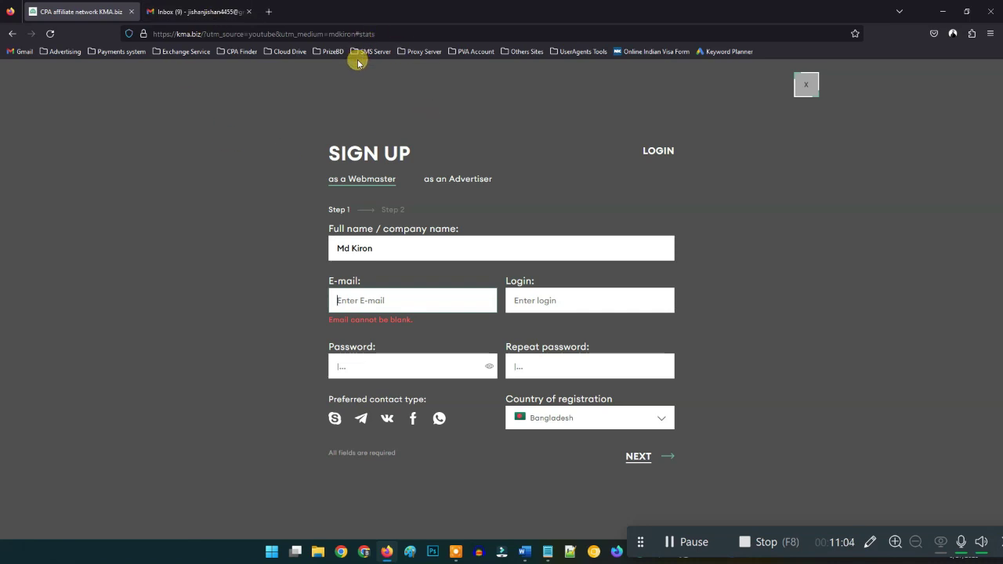
left_click(215, 11)
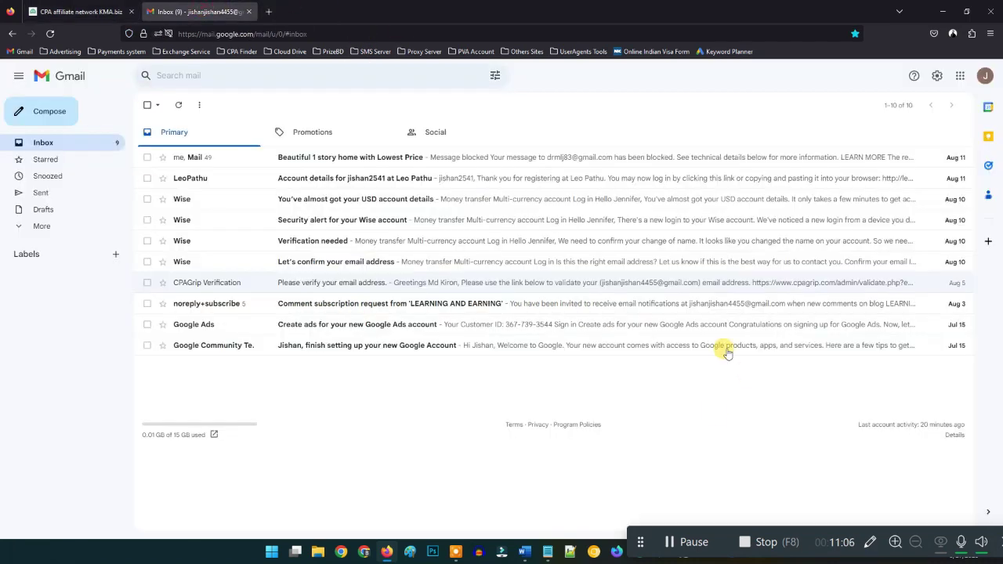
left_click(985, 75)
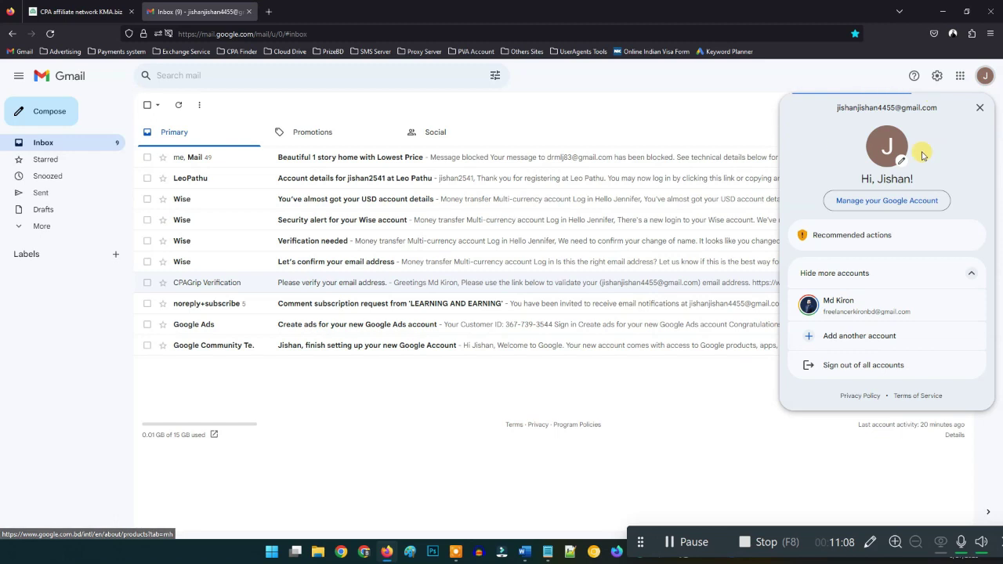
left_click(79, 11)
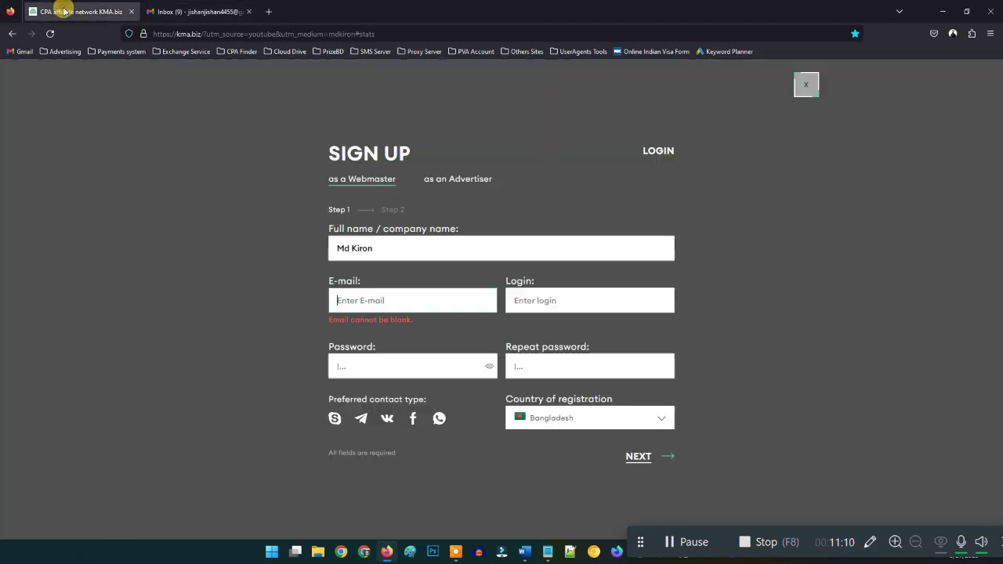
- Paste the copied e-mail address into the form and enter the login name
right_click(365, 300)
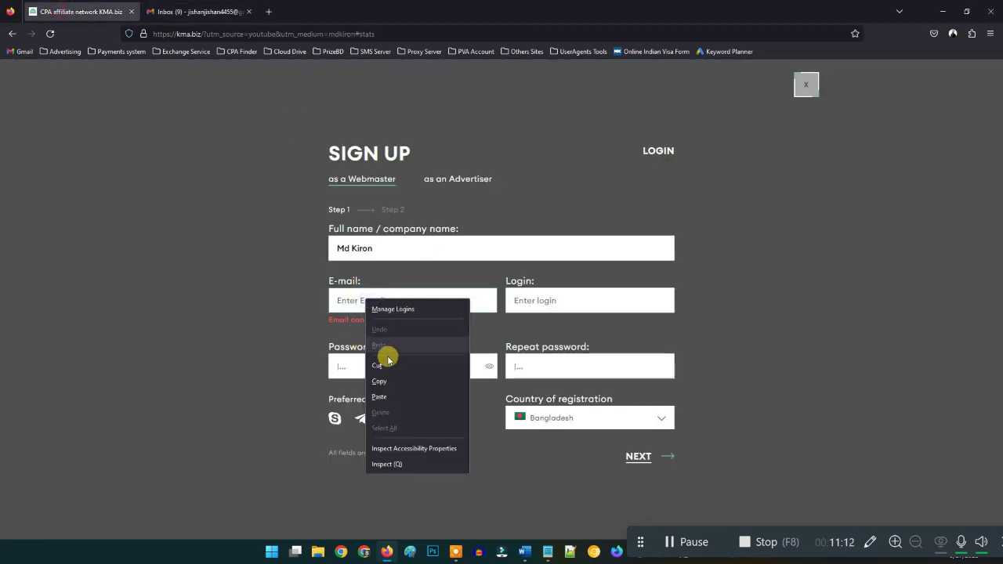
left_click(376, 397)
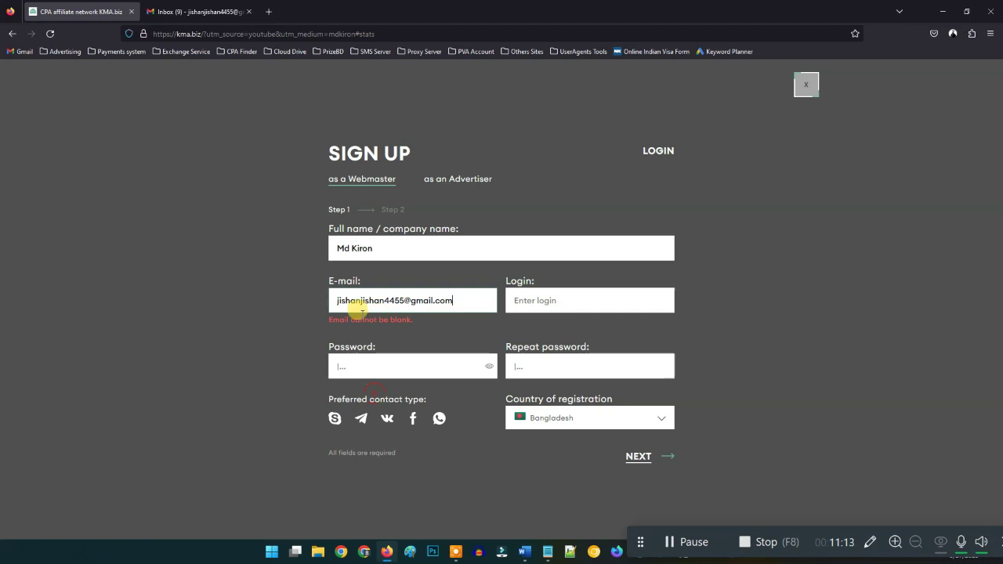
left_click(540, 296)
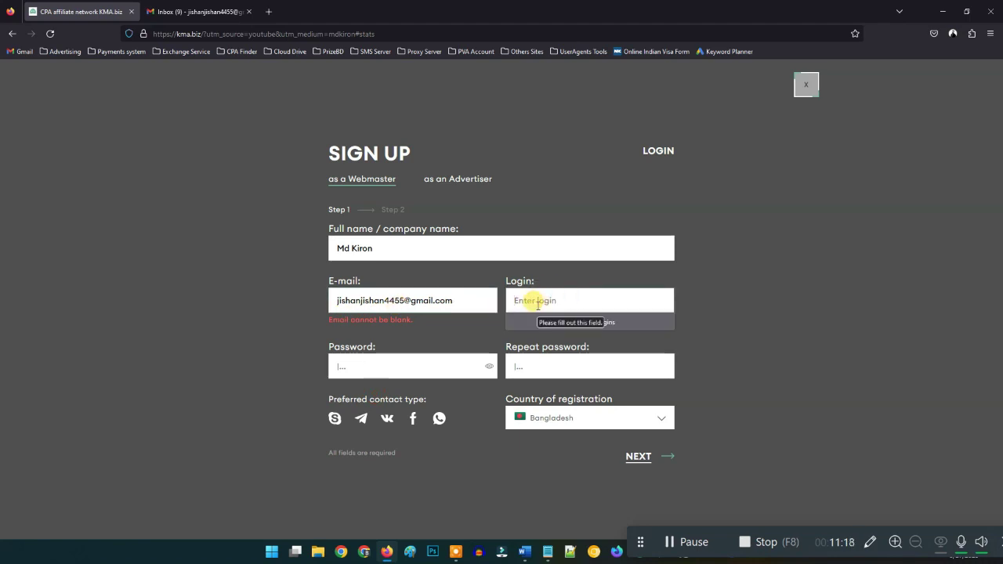
type("md_kiron1621")
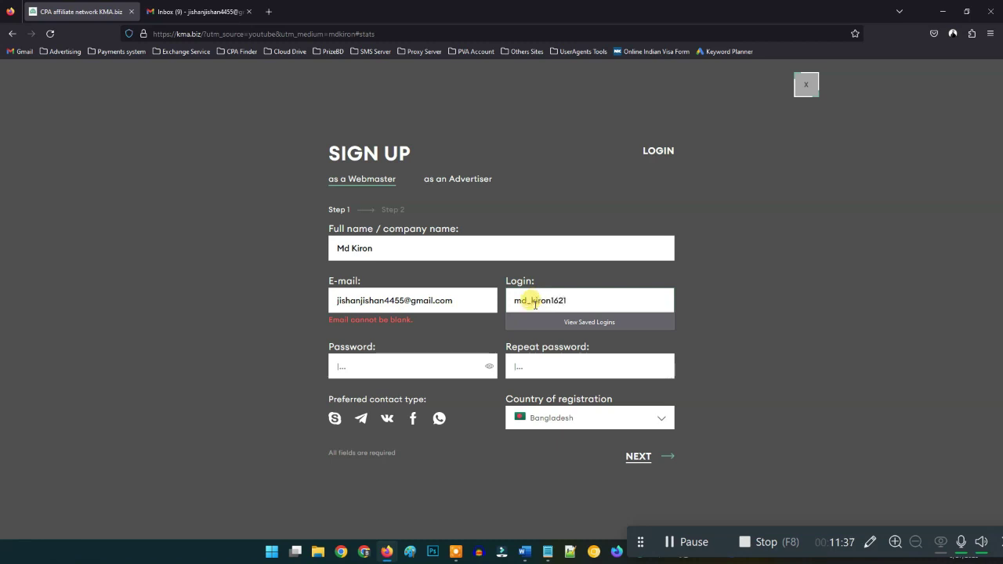
left_click(573, 298)
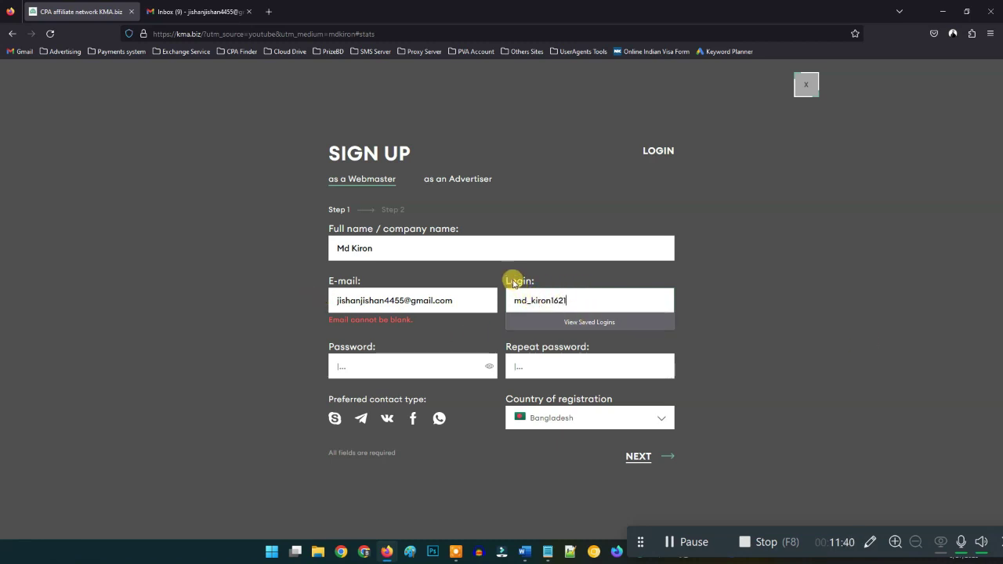
left_click_drag(509, 300, 605, 309)
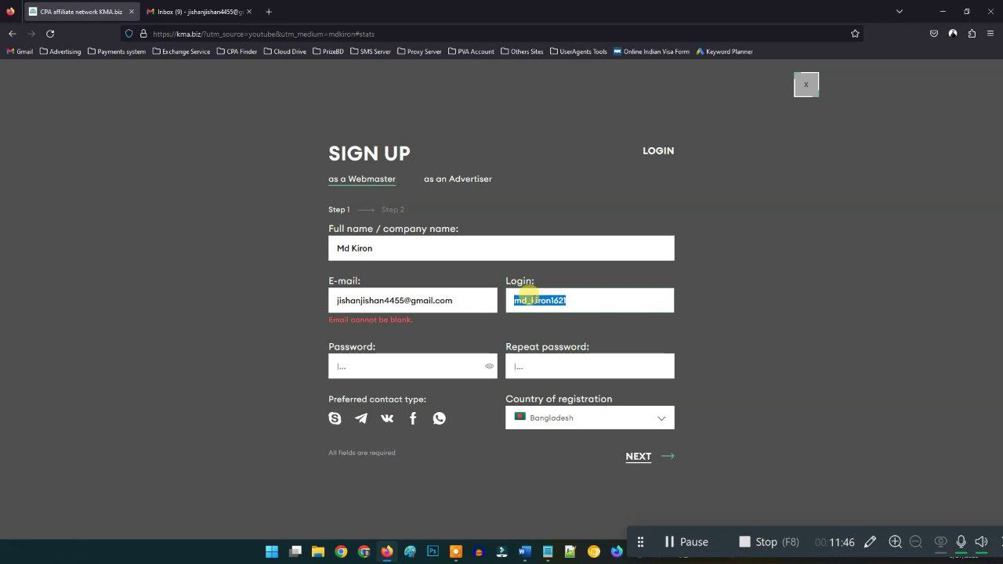
left_click(530, 306)
left_click_drag(530, 300, 514, 301)
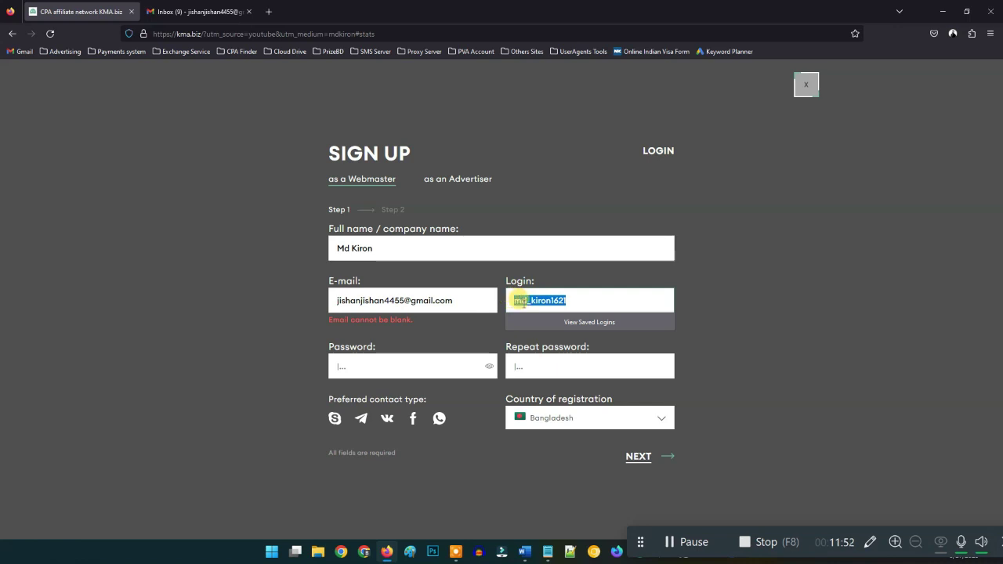
- Enter the password and type it again in the Repeat password field
left_click(341, 366)
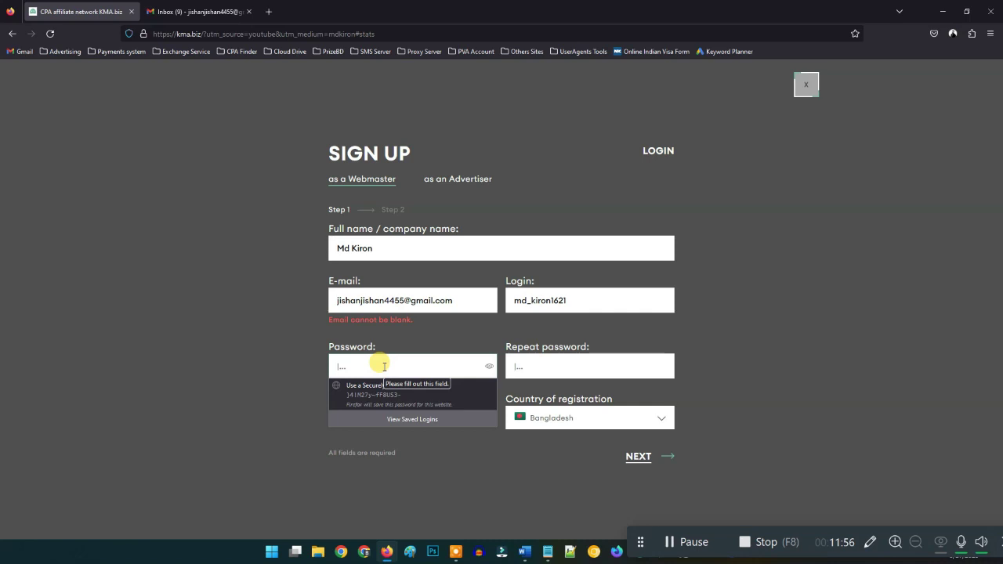
type("a")
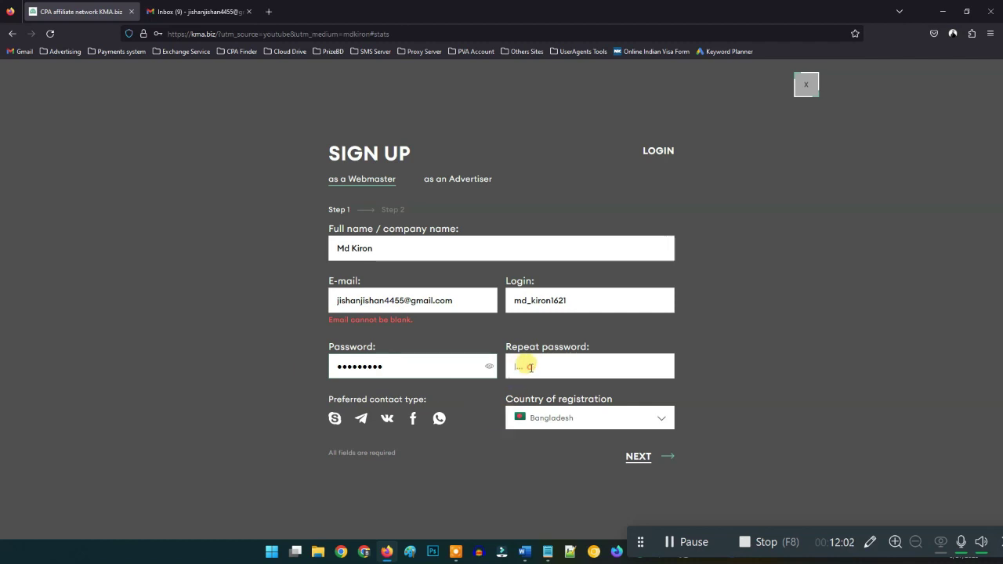
left_click(523, 368)
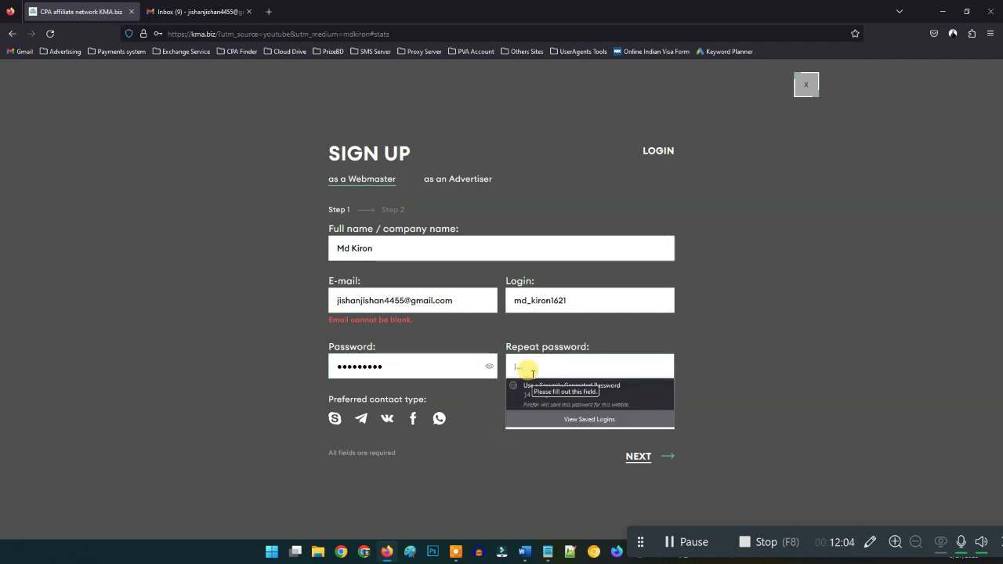
type("aa")
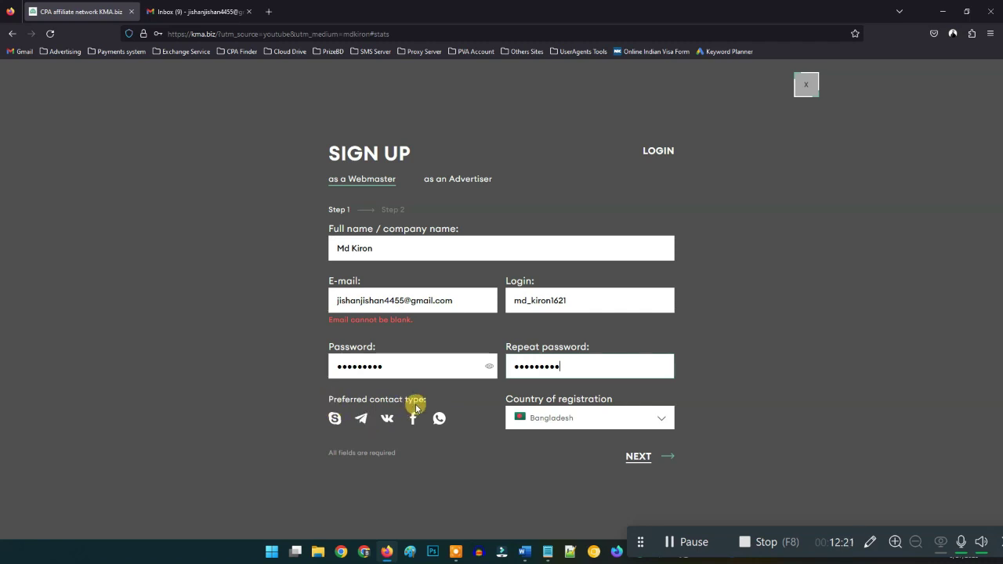
- Select Telegram under Preferred contact type and focus its empty link field
left_click(359, 420)
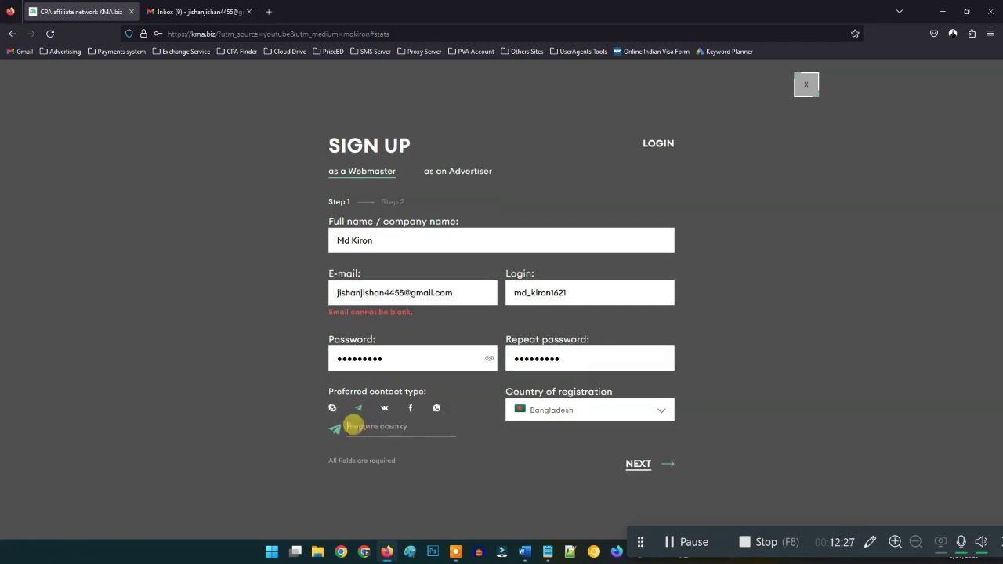
left_click(365, 425)
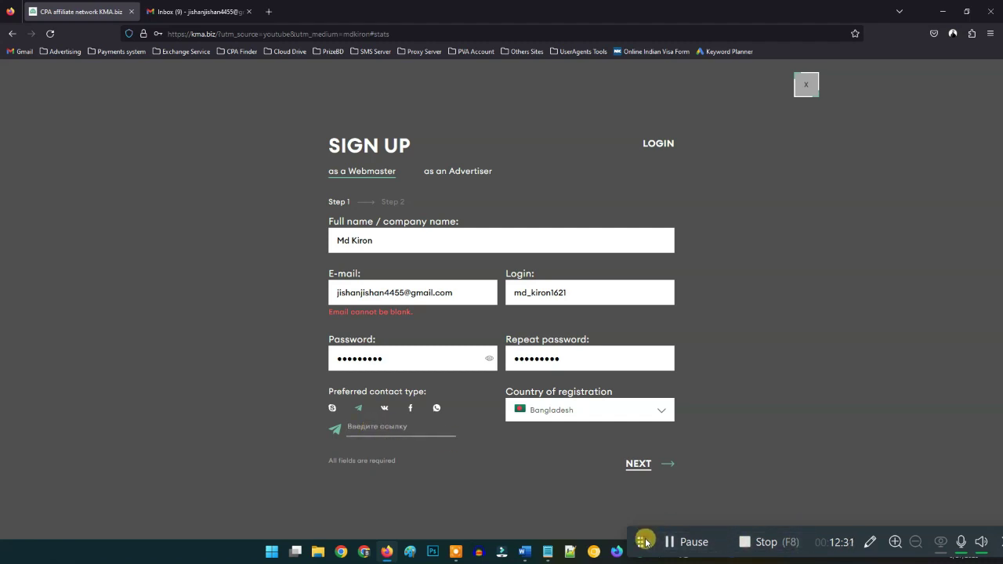
left_click_drag(644, 541, 682, 475)
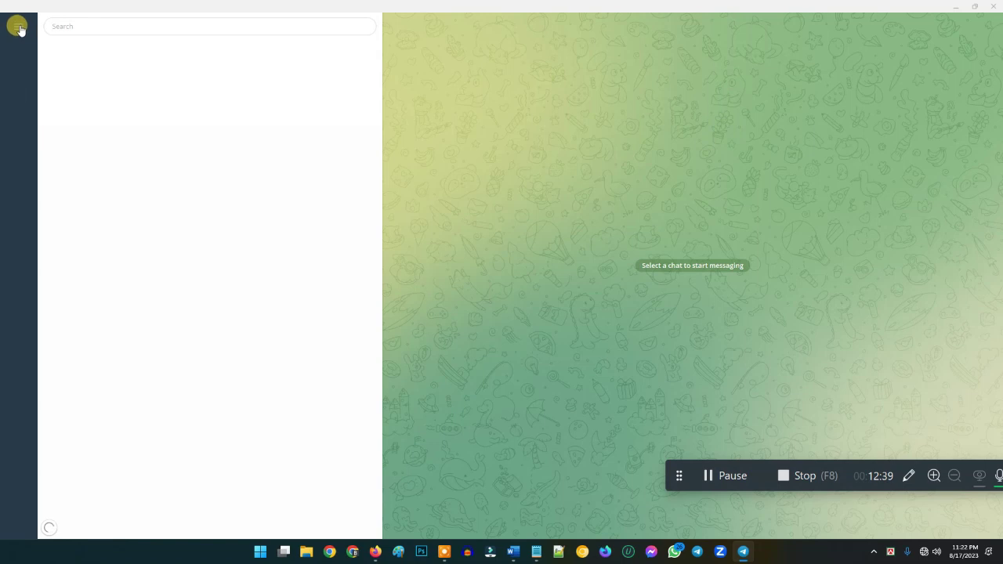
- Copy the username link from Telegram Desktop's Settings, then minimize Telegram
left_click(19, 32)
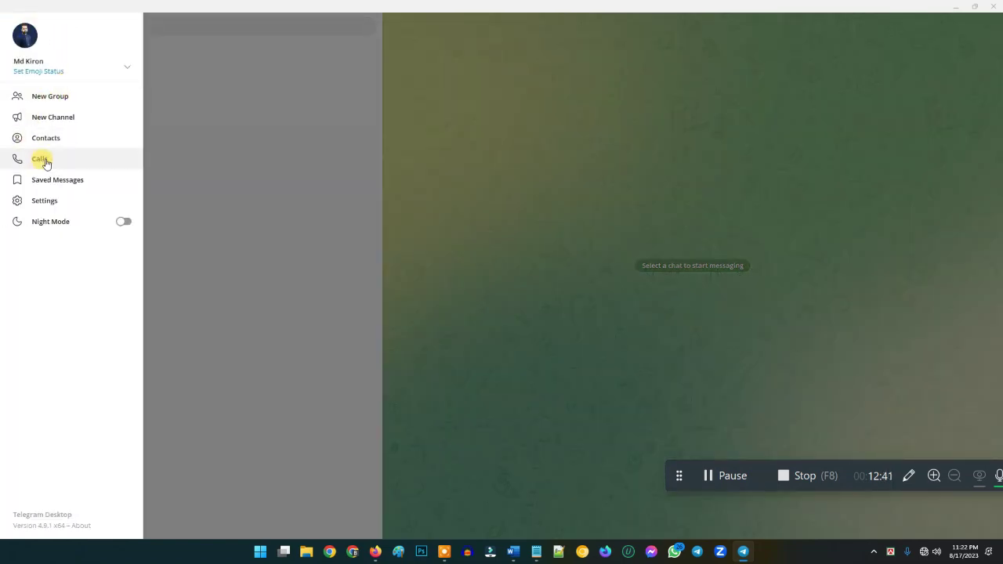
left_click(39, 200)
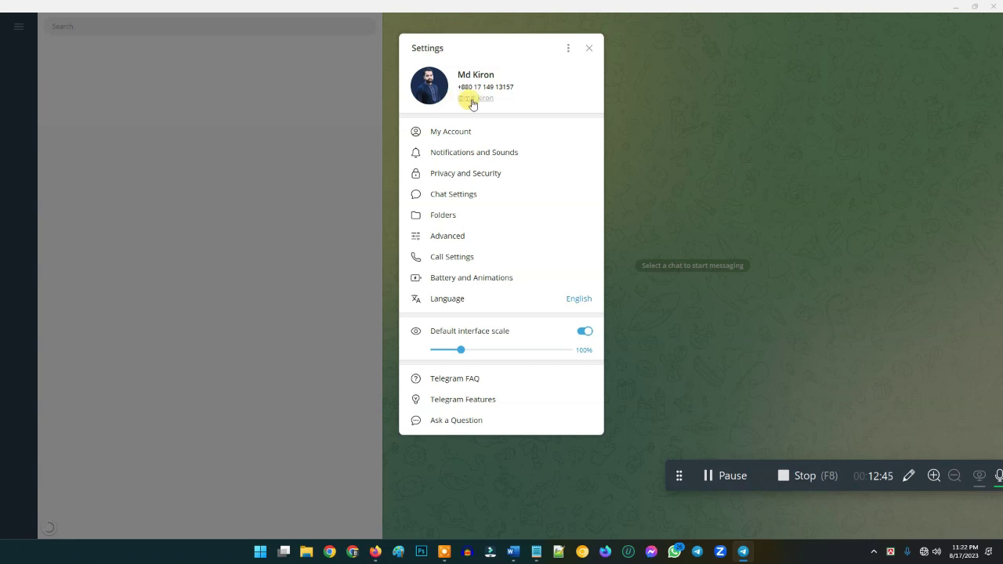
left_click(486, 102)
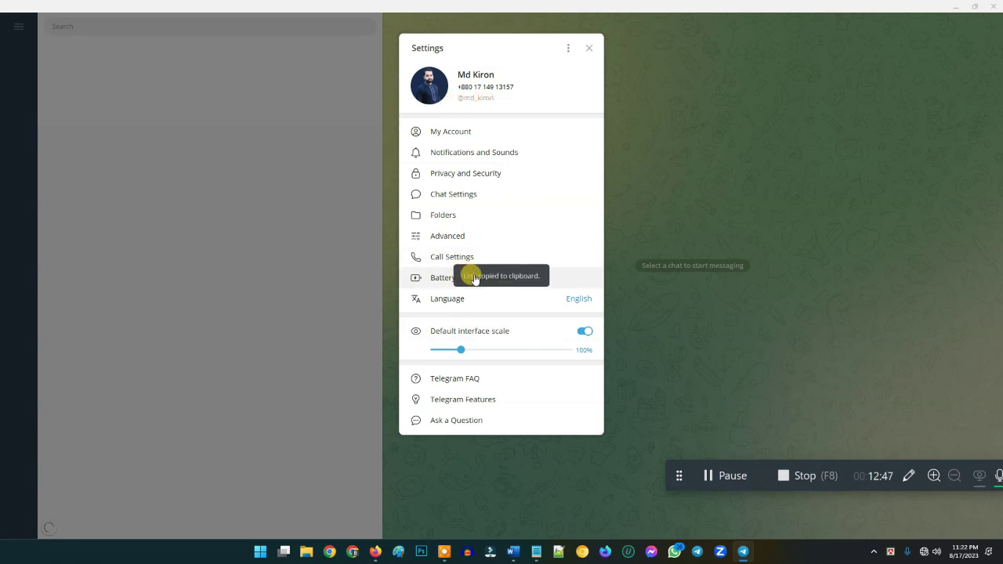
left_click(957, 7)
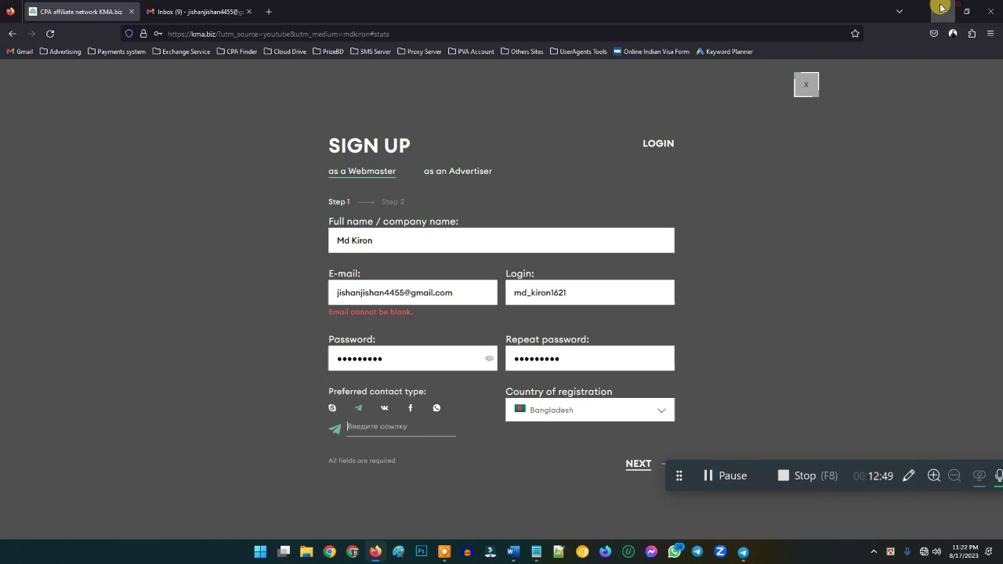
key("ctrl+v")
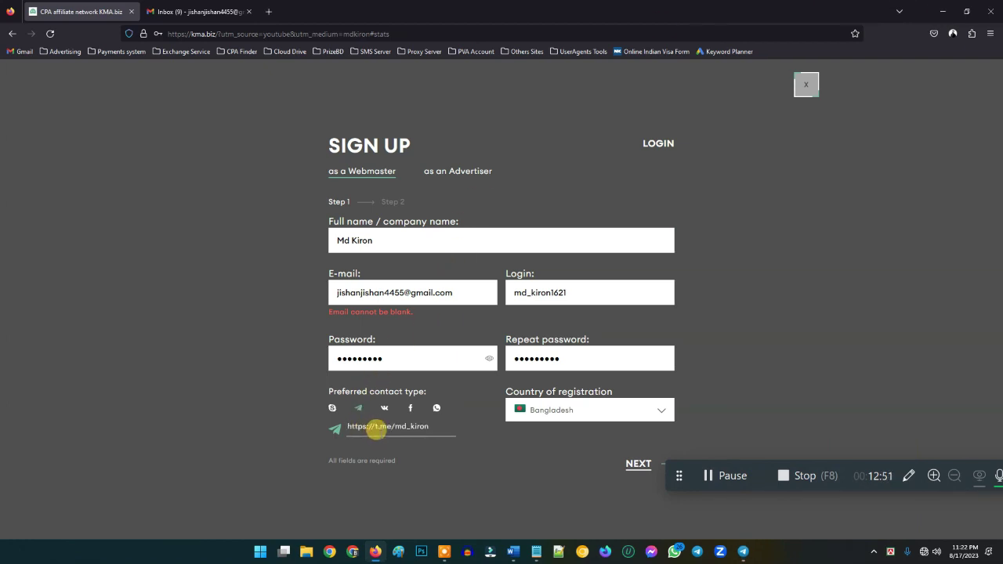
left_click_drag(394, 426, 335, 423)
key("BackSpace")
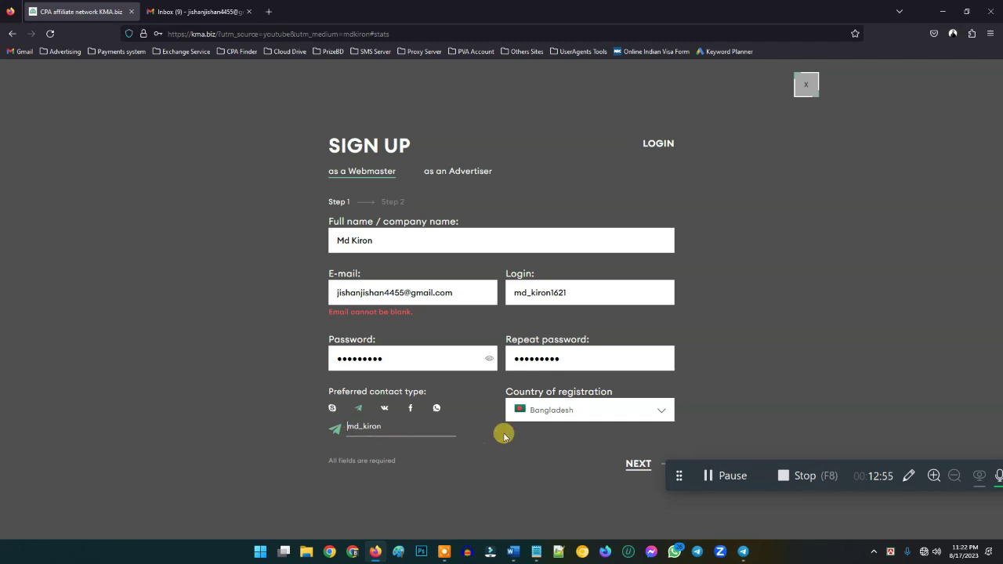
type("@")
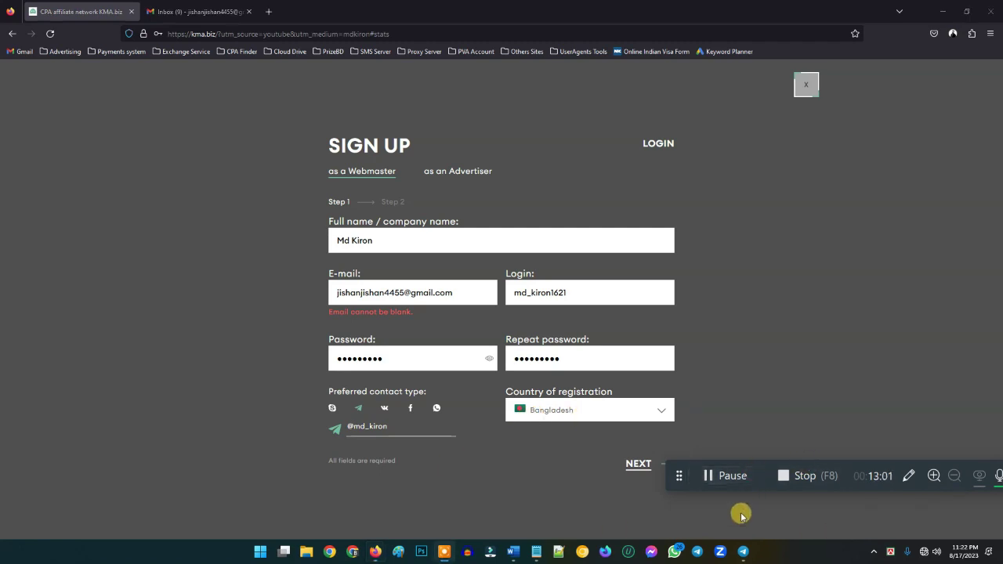
left_click_drag(679, 475, 664, 548)
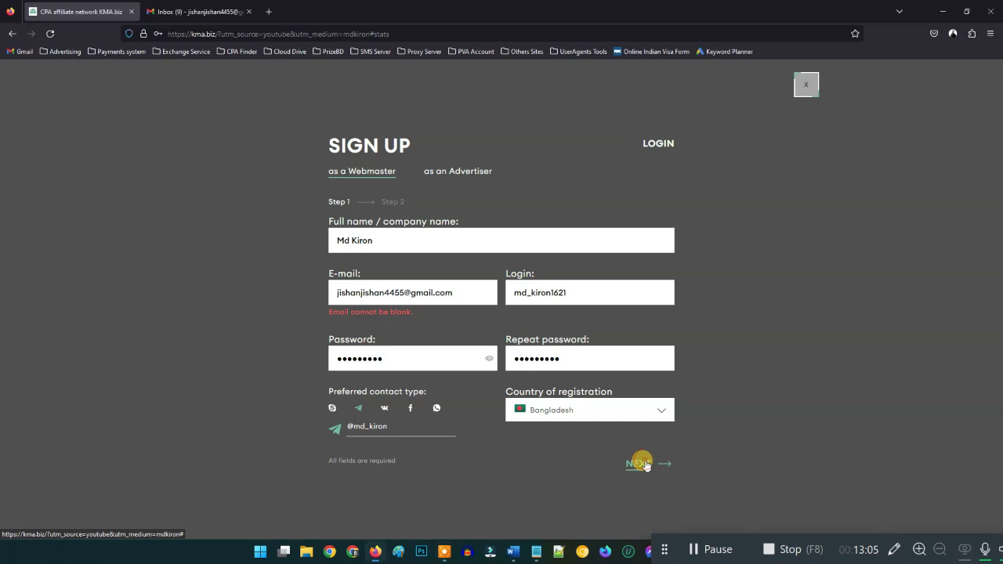
left_click(644, 465)
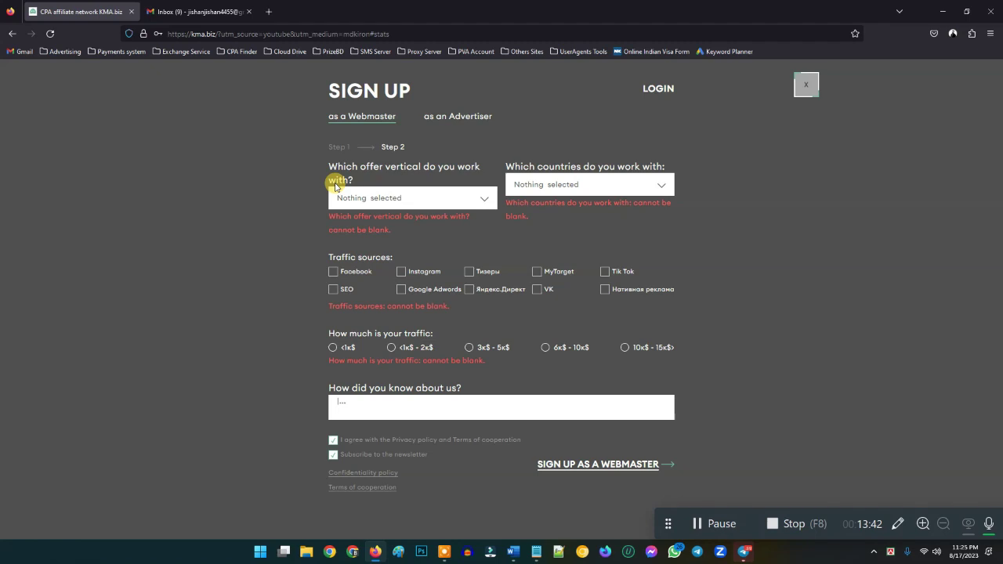
- Use Select All in the offer vertical and country dropdowns to pick all four verticals and 229 countries
left_click(486, 199)
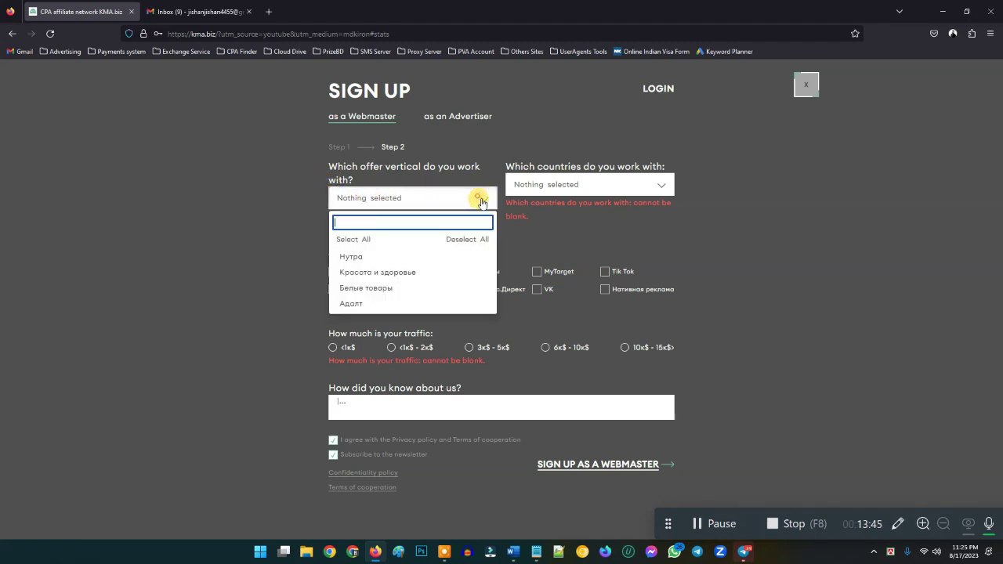
left_click(353, 241)
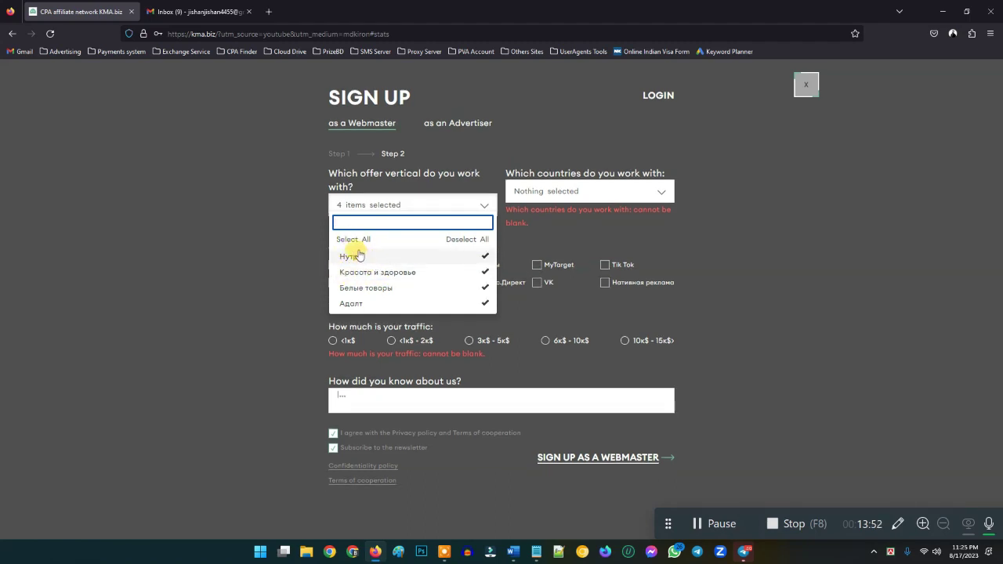
left_click(513, 243)
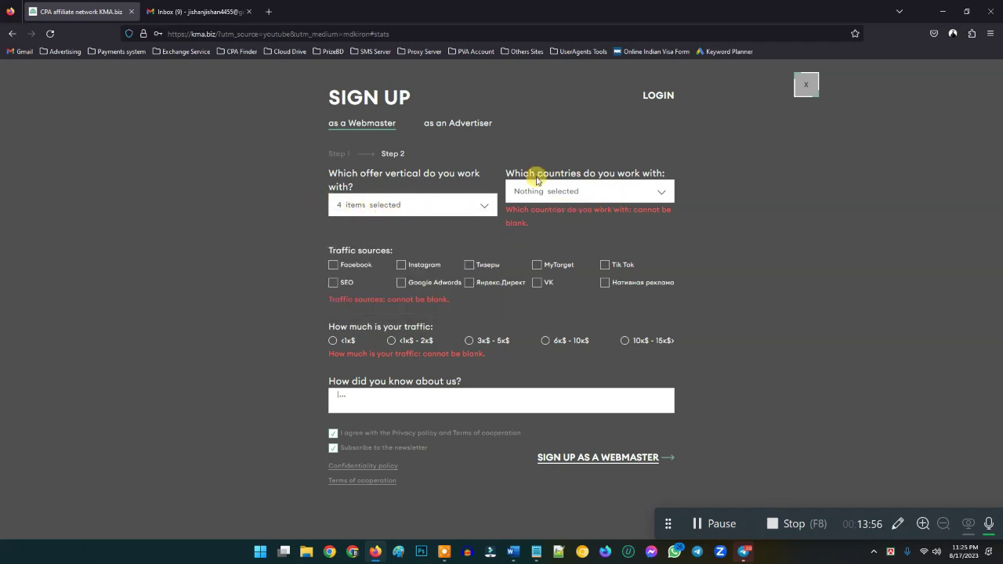
left_click(650, 192)
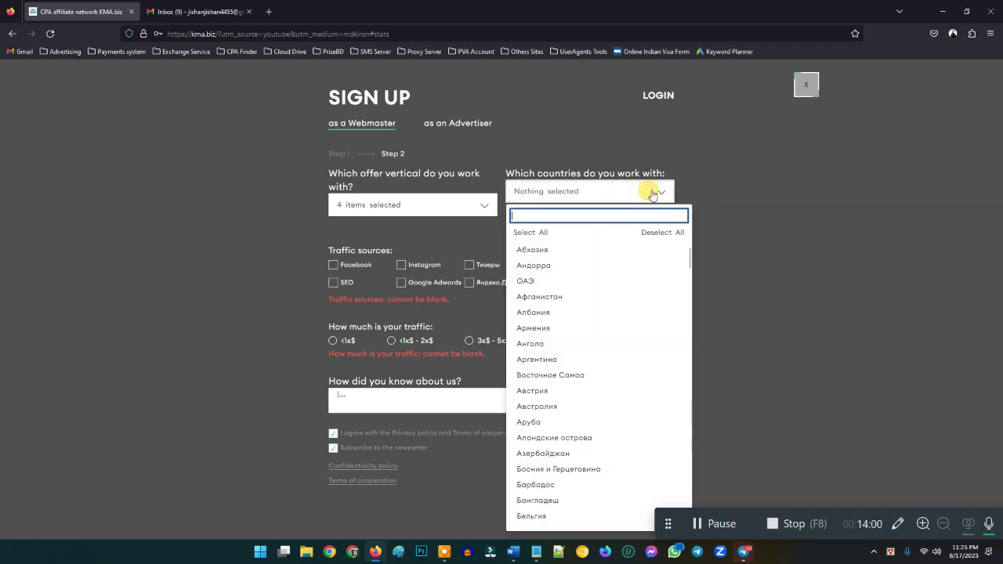
left_click(530, 232)
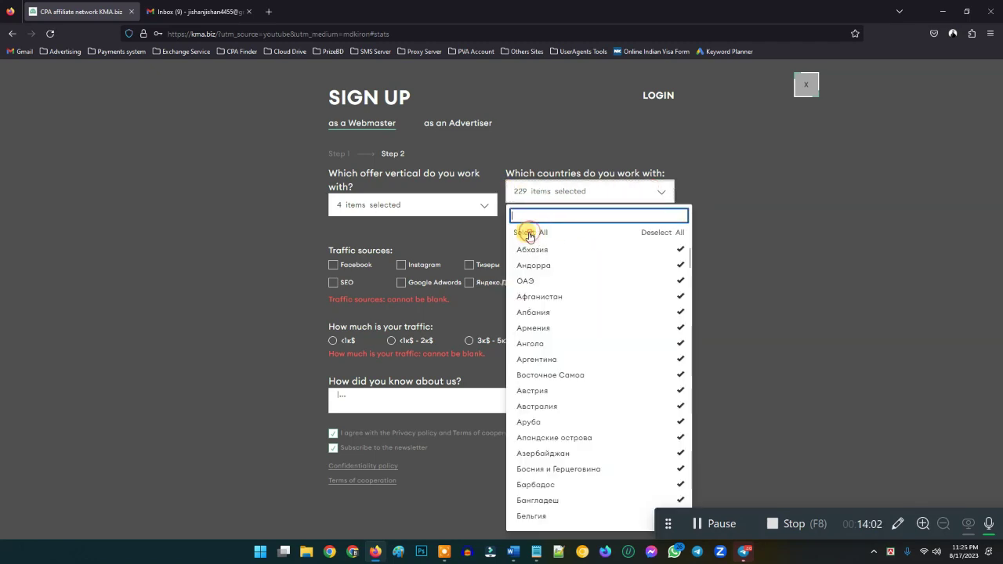
left_click(477, 210)
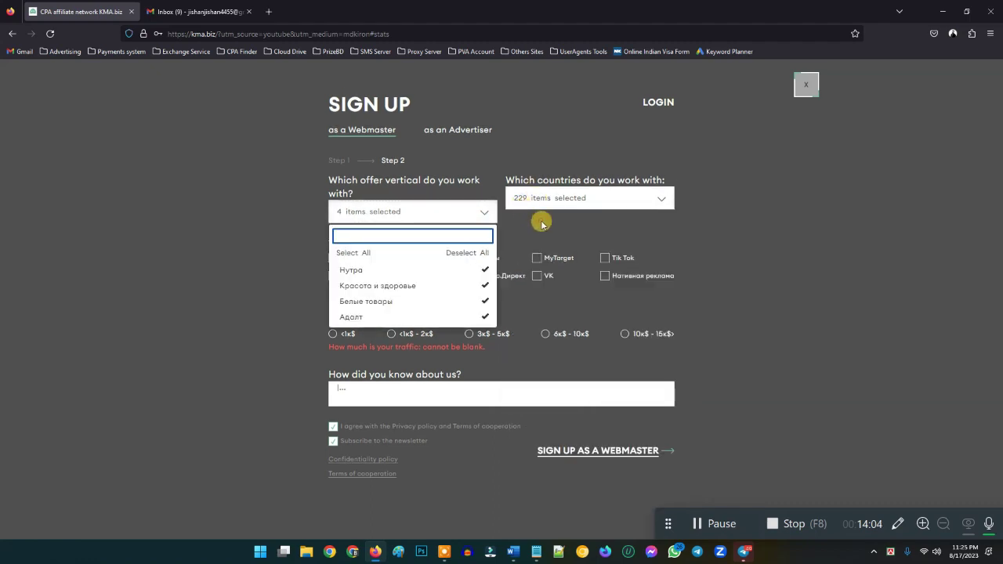
left_click(539, 219)
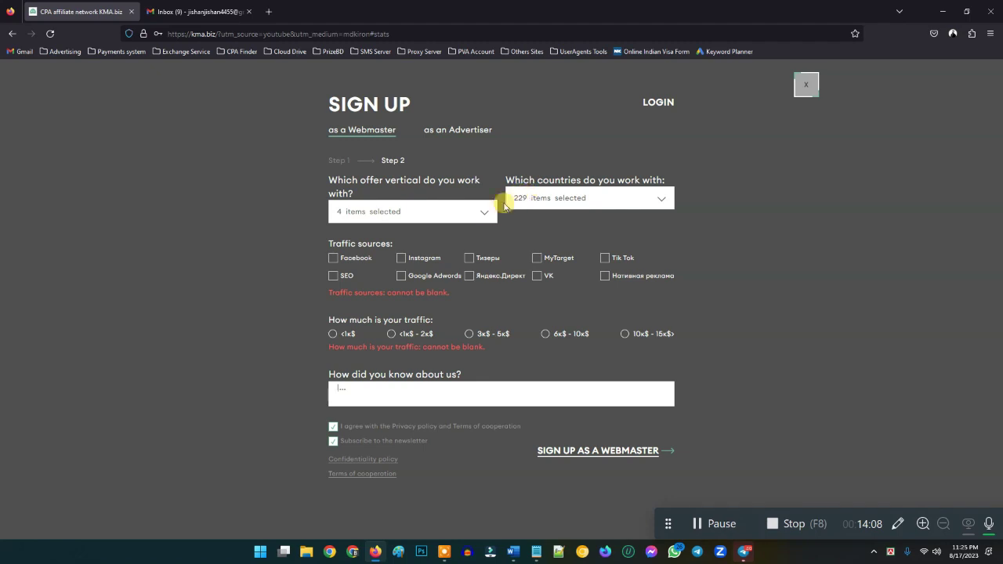
- Tick all ten traffic sources, from Facebook, SEO and Instagram through VK and Tik Tok
left_click(333, 258)
left_click(333, 275)
left_click(400, 265)
left_click(468, 283)
left_click(469, 265)
left_click(401, 283)
left_click(537, 264)
left_click(536, 282)
left_click(603, 282)
left_click(603, 265)
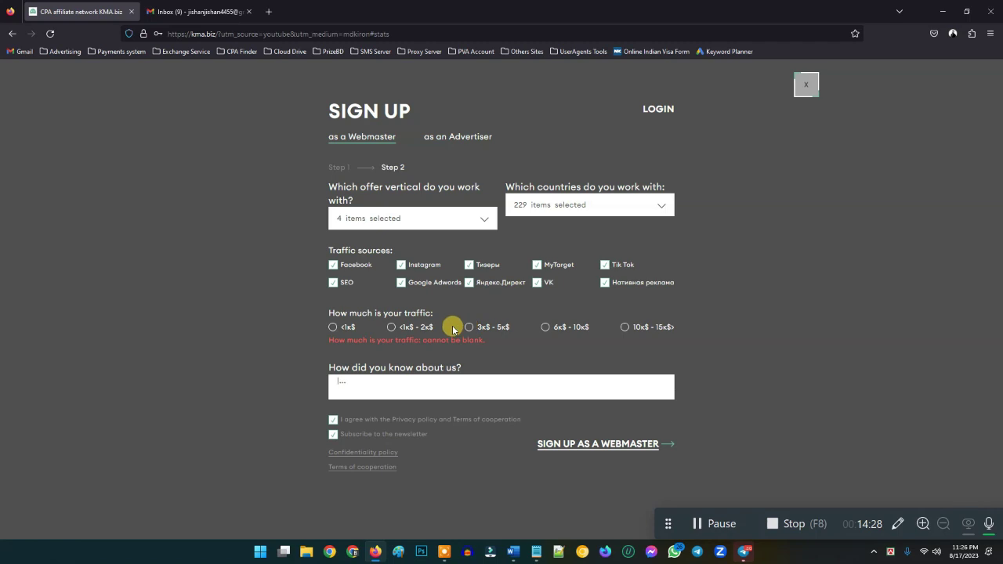
- Choose <1k$ - 2k$ traffic volume and start the 'How did you know about us?' answer
left_click(391, 327)
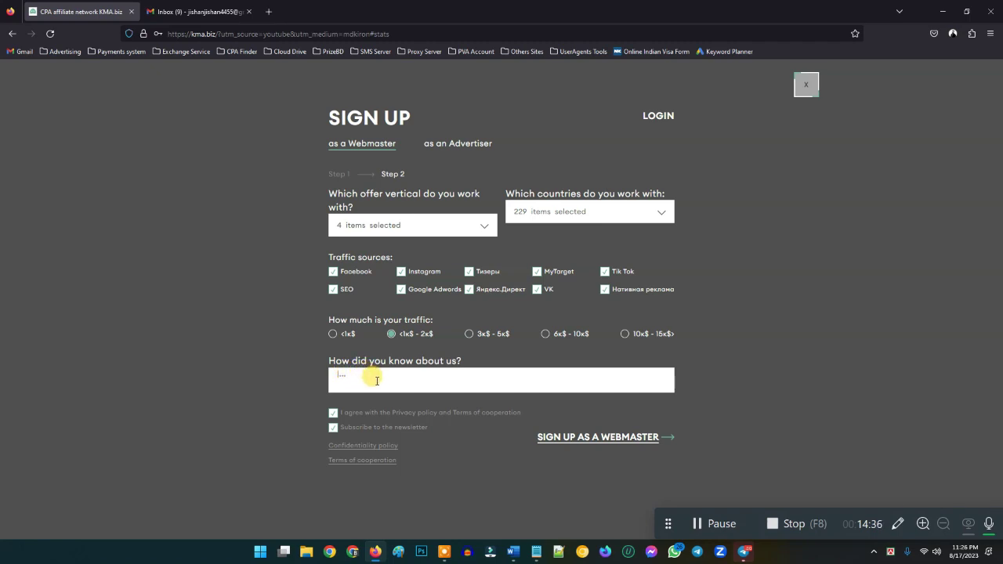
left_click(373, 380)
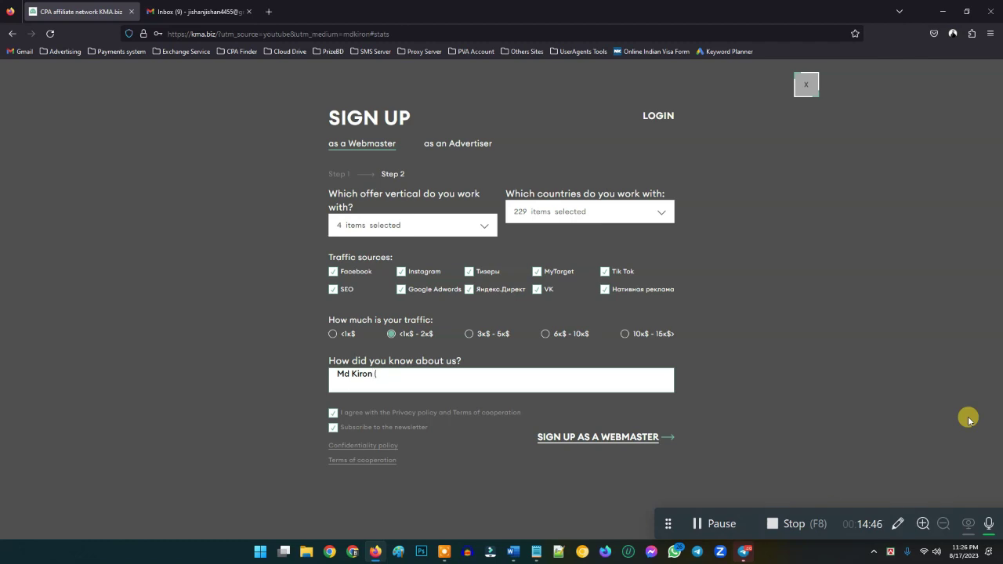
left_click(539, 555)
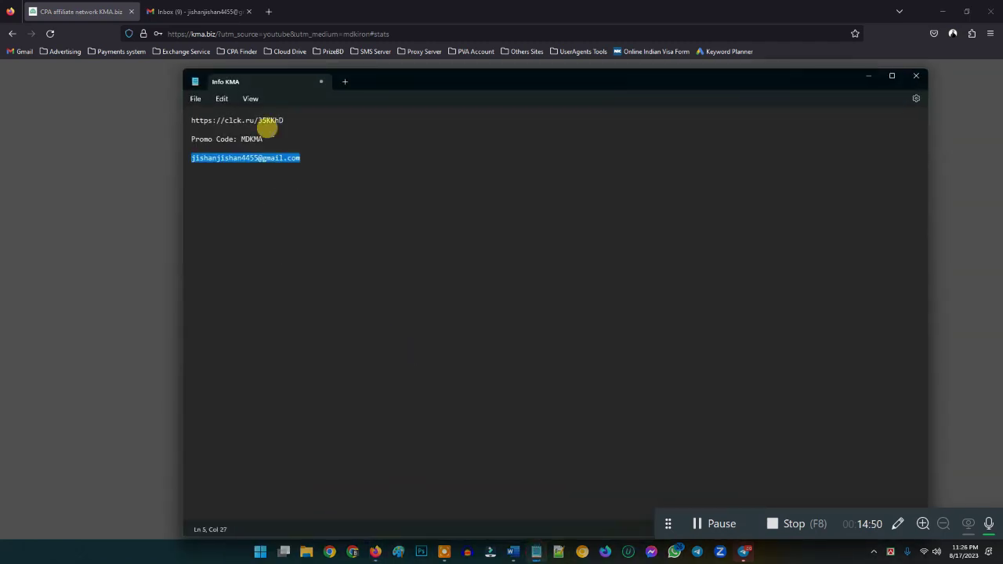
left_click(264, 138)
left_click_drag(264, 137, 242, 138)
key("ctrl+c")
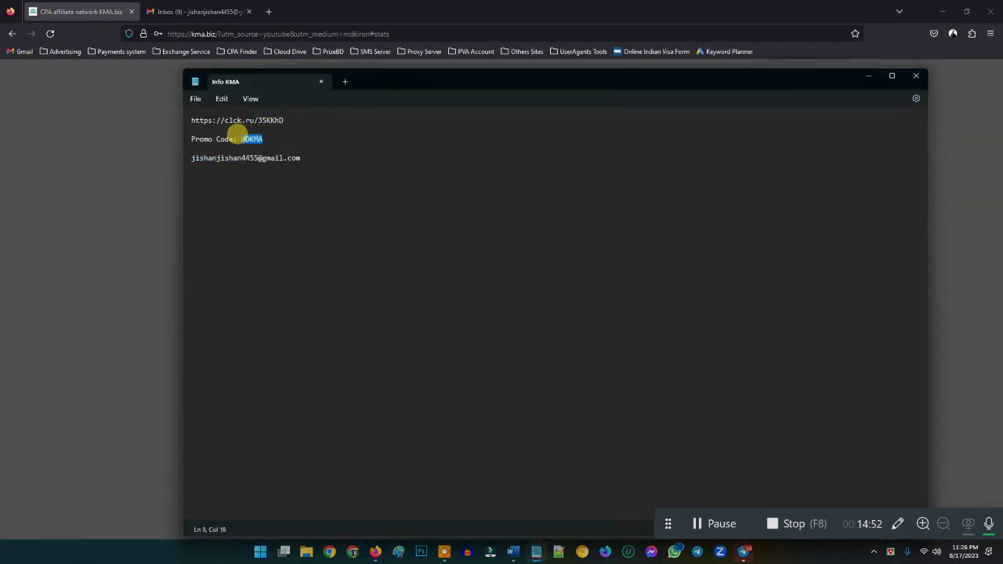
left_click(868, 76)
key("ctrl+v")
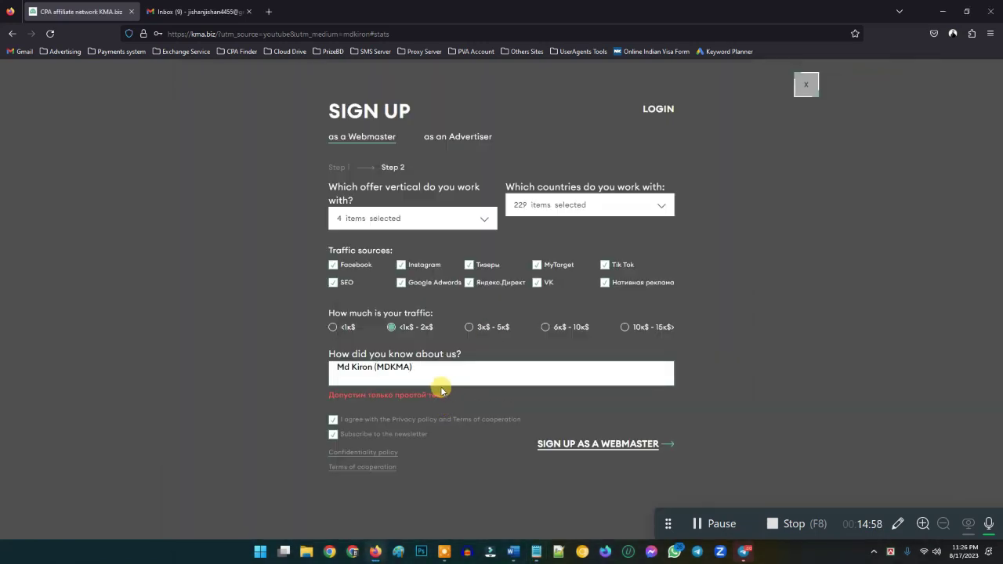
- Delete the bracketed promo code from the referral answer, leaving just the name, and submit the sign-up
left_click_drag(423, 369, 319, 369)
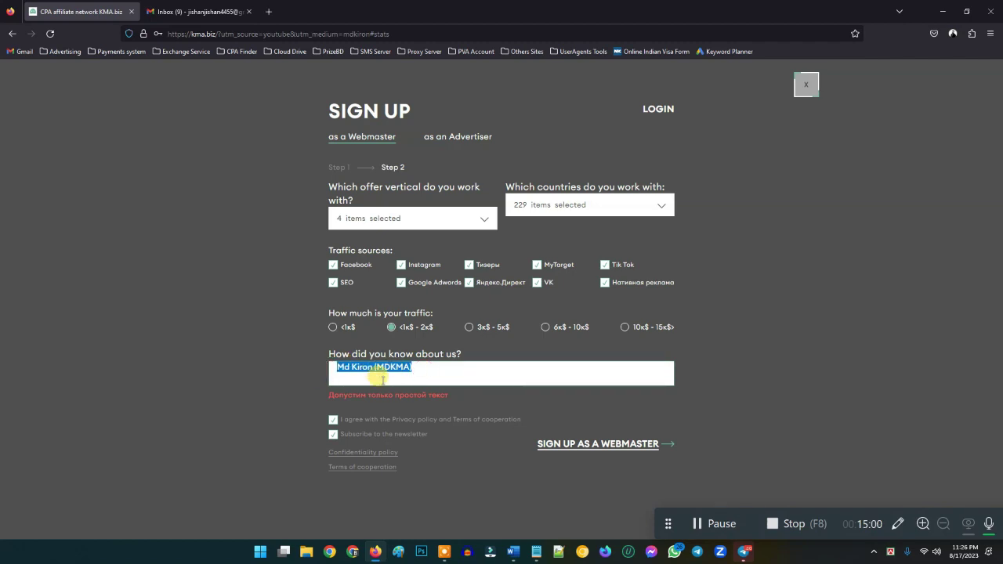
left_click(349, 406)
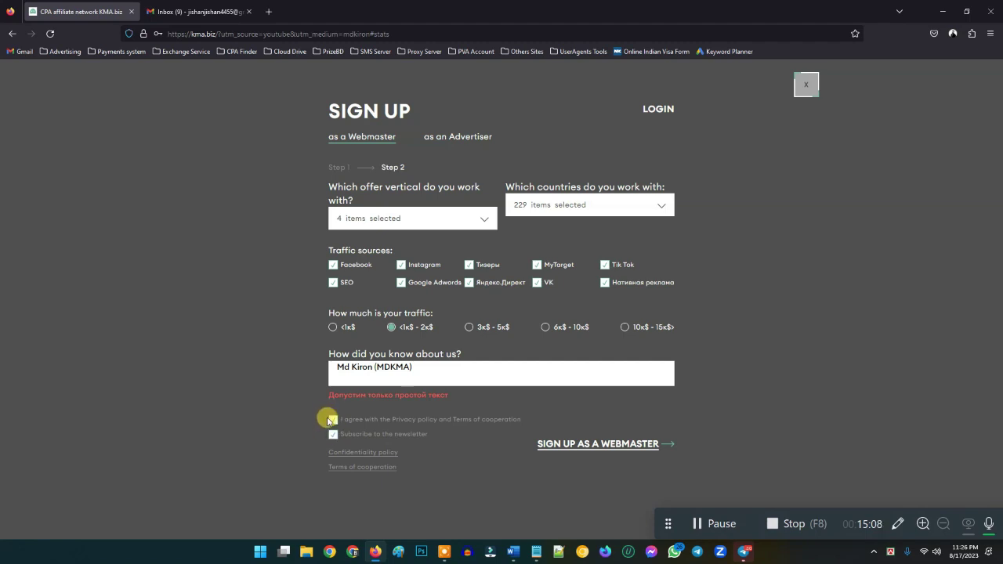
left_click(423, 369)
key("BackSpace")
key("BackSpace")
key("BackSpace")
key("BackSpace")
key("BackSpace")
key("BackSpace")
key("BackSpace")
key("BackSpace")
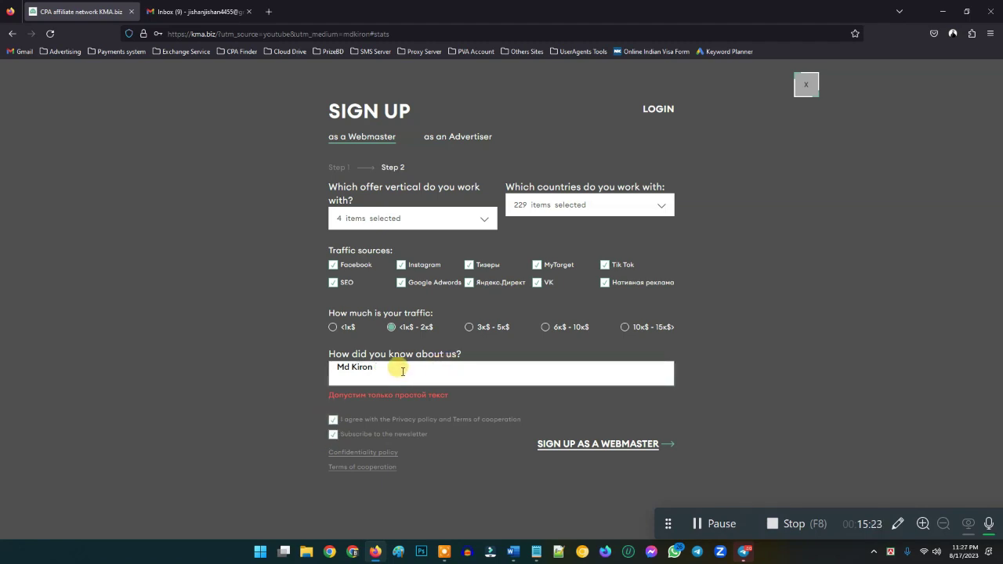
left_click(614, 445)
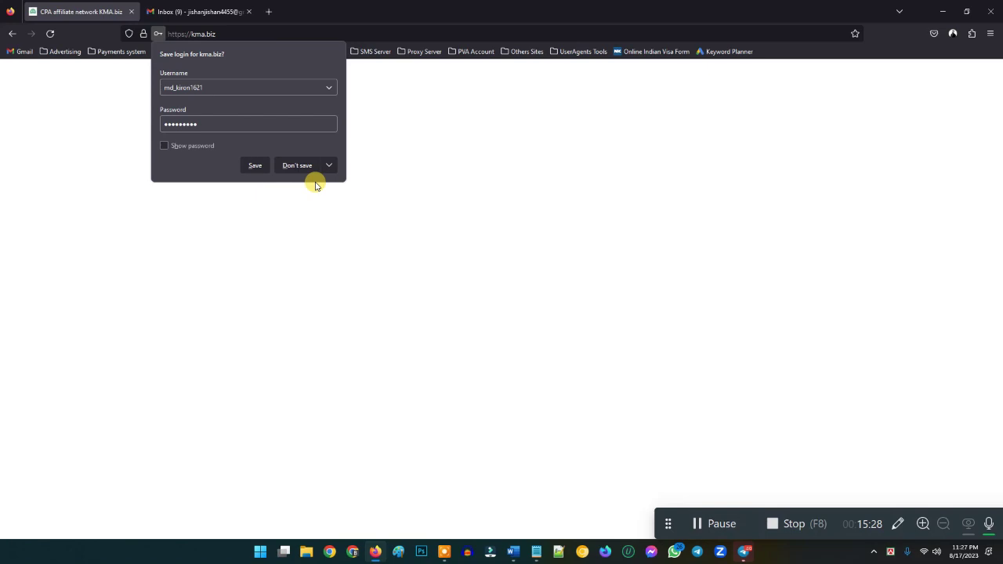
- Decline saving the login, review the account-created notice, and open a new browser tab
left_click(297, 167)
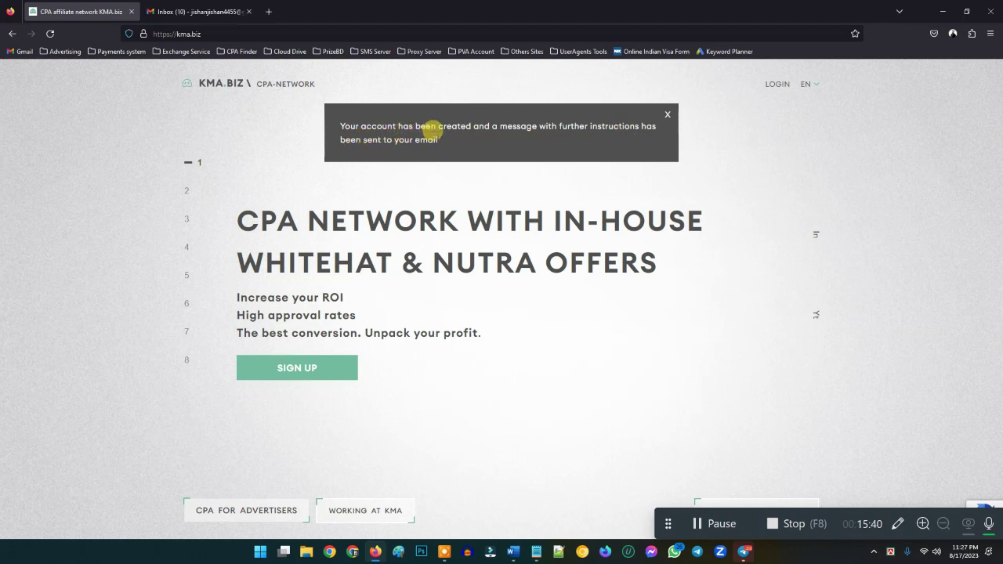
left_click_drag(441, 139, 336, 130)
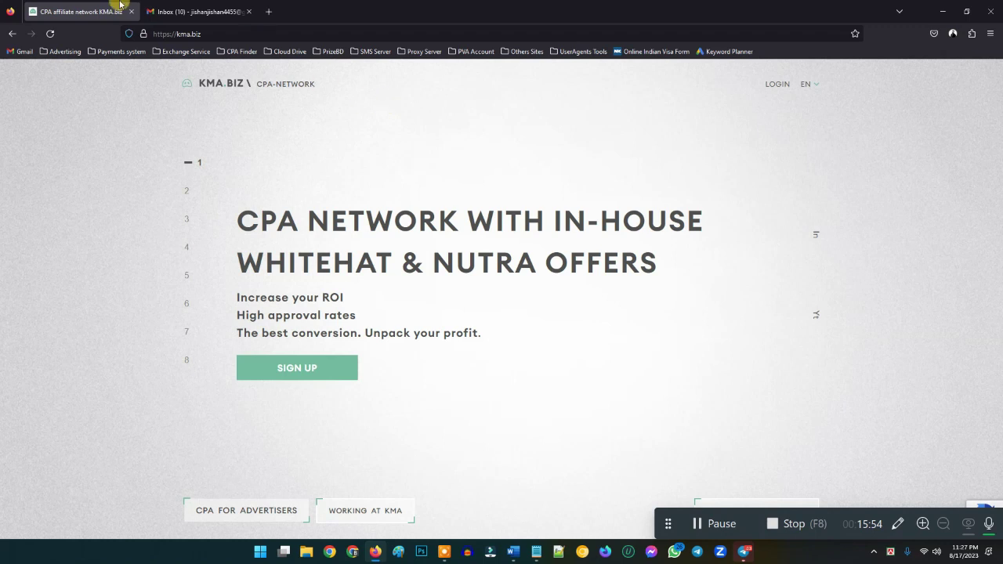
left_click(268, 11)
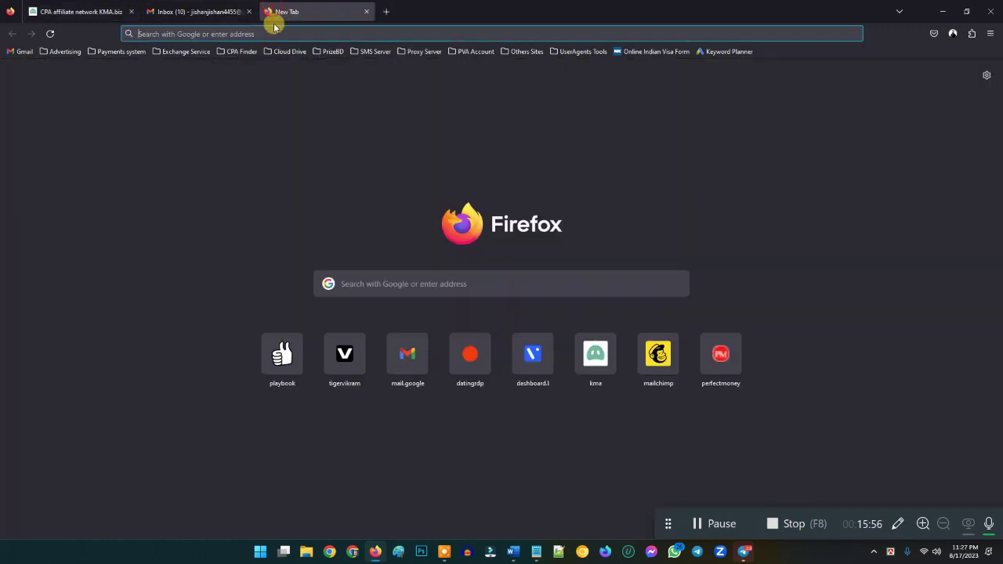
- Load Gmail in the new tab and close the older duplicate inbox tab
type("gmail.com/")
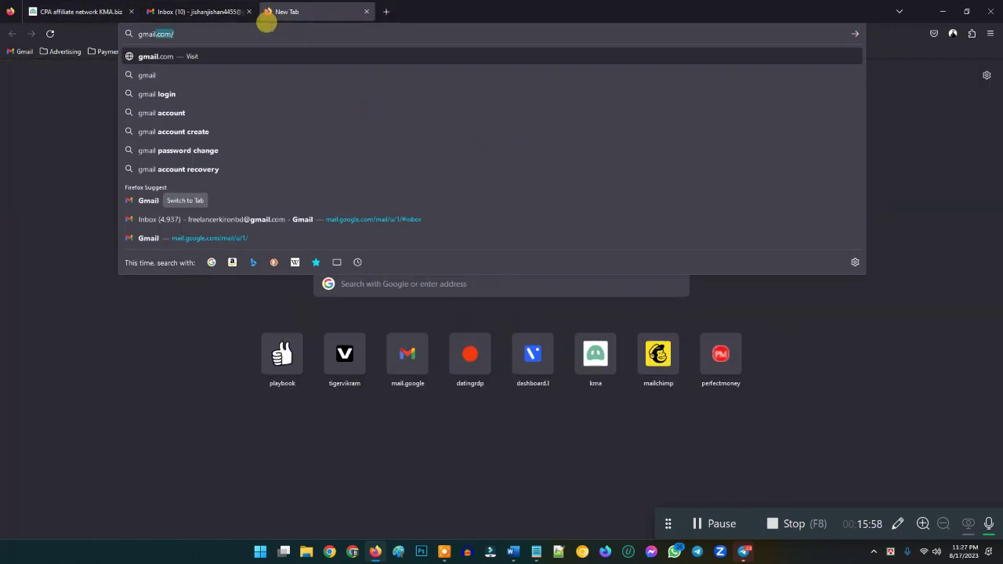
key("Return")
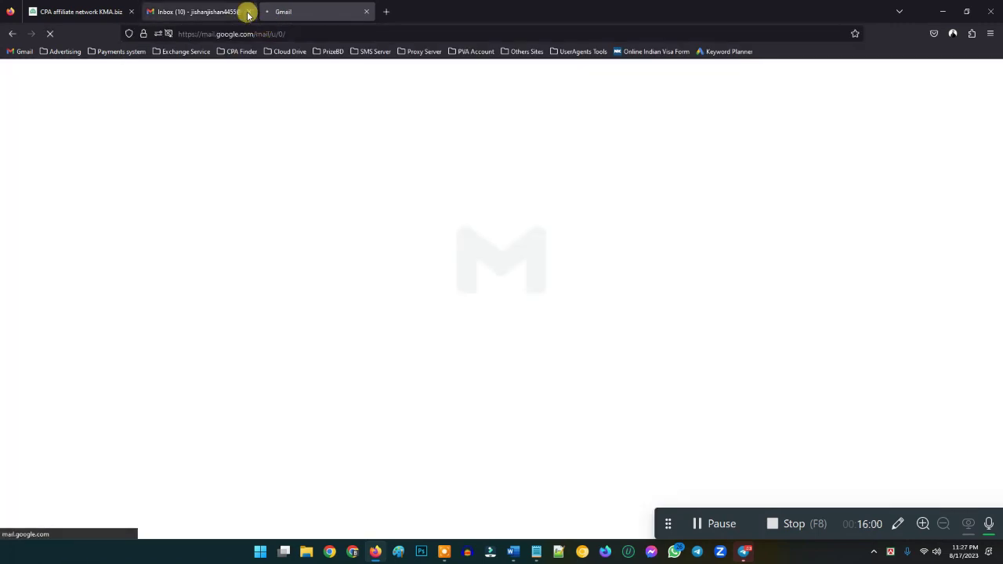
left_click(249, 11)
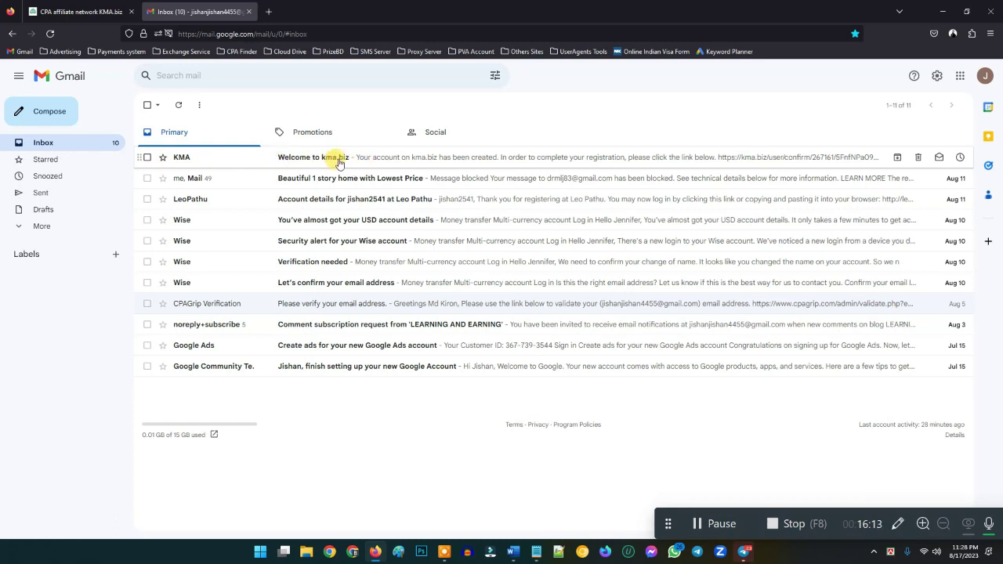
- Open the Welcome to kma.biz email and follow its registration confirmation link
left_click(303, 157)
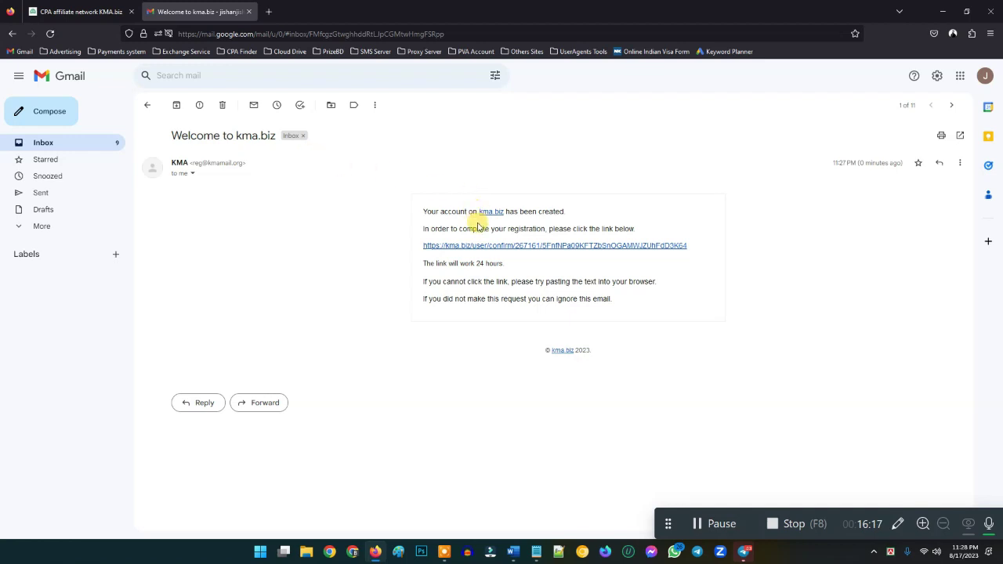
left_click_drag(420, 233, 640, 227)
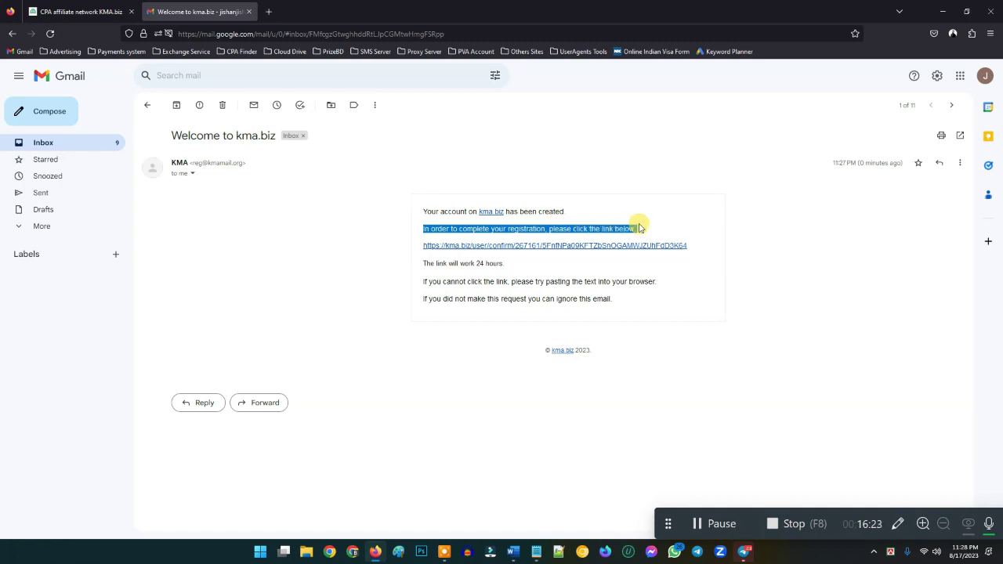
left_click(409, 230)
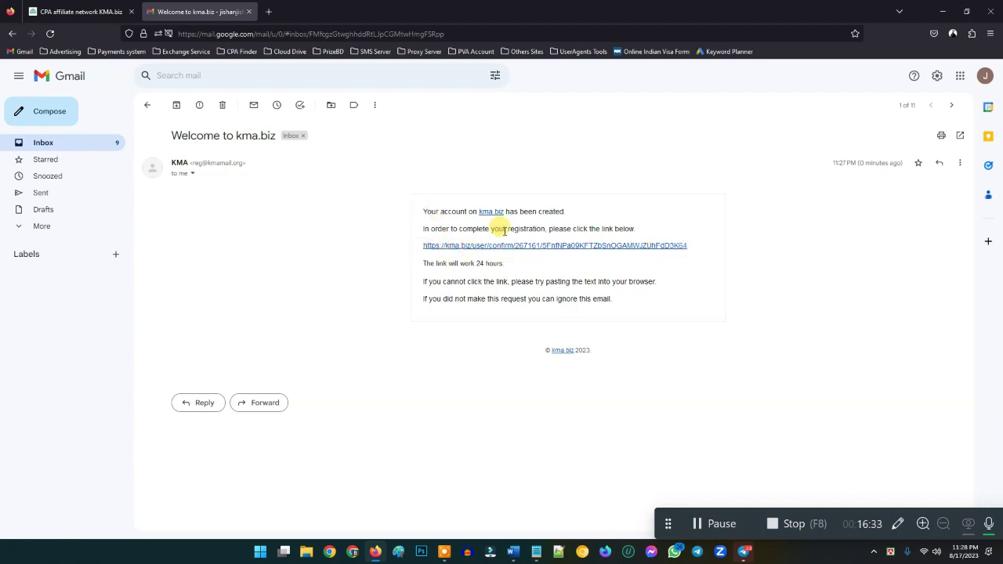
left_click(475, 246)
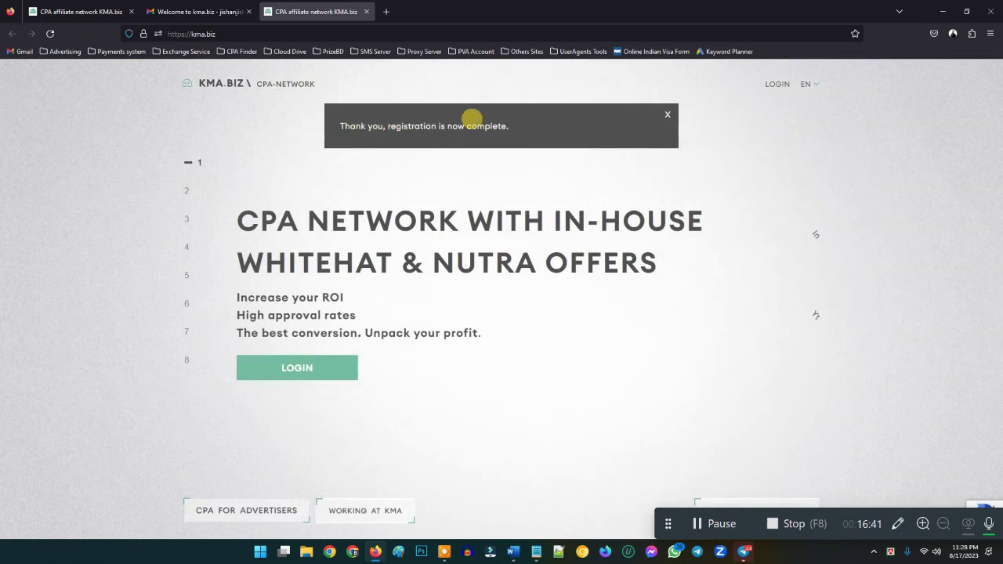
left_click_drag(510, 127, 339, 133)
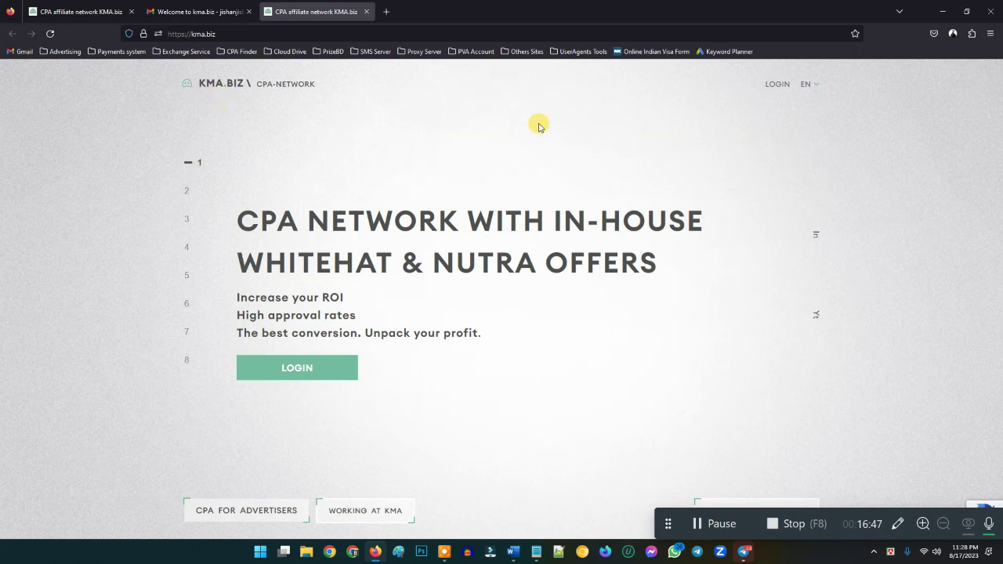
- Log into the KMA.biz webmaster cabinet and scroll through the dashboard's Offers list
left_click(776, 88)
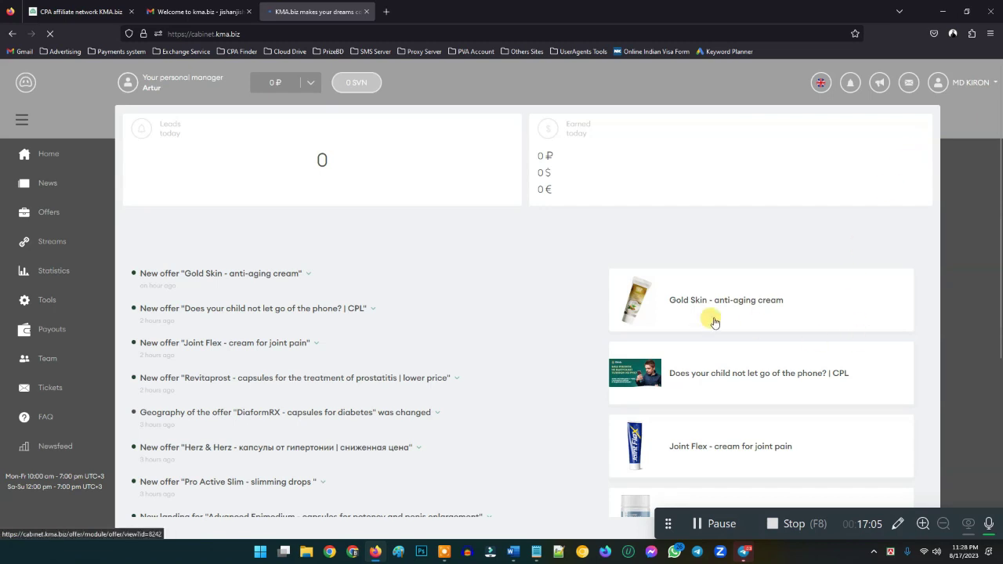
scroll(670, 302, "down", 4)
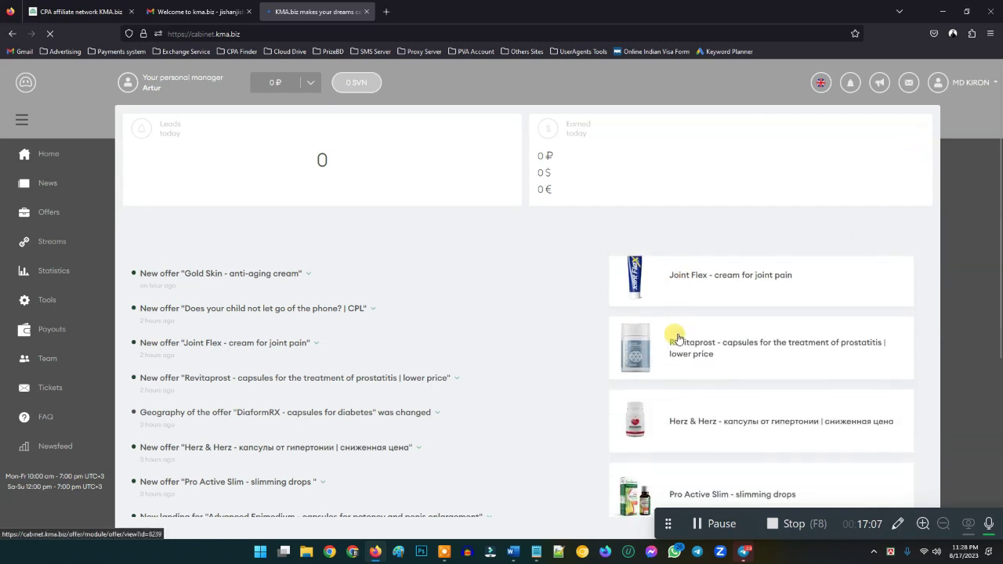
scroll(681, 361, "down", 5)
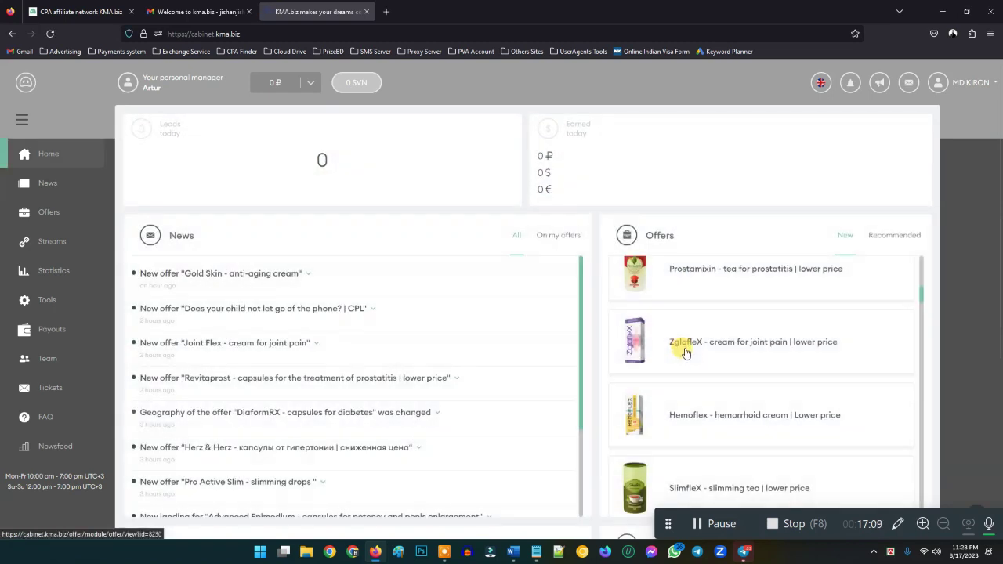
scroll(683, 370, "down", 3)
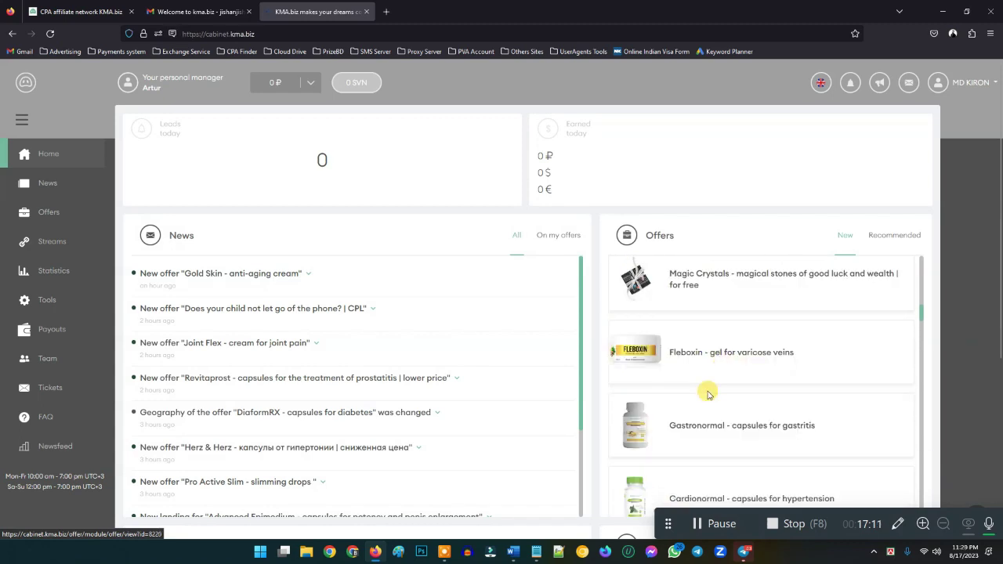
scroll(709, 381, "up", 6)
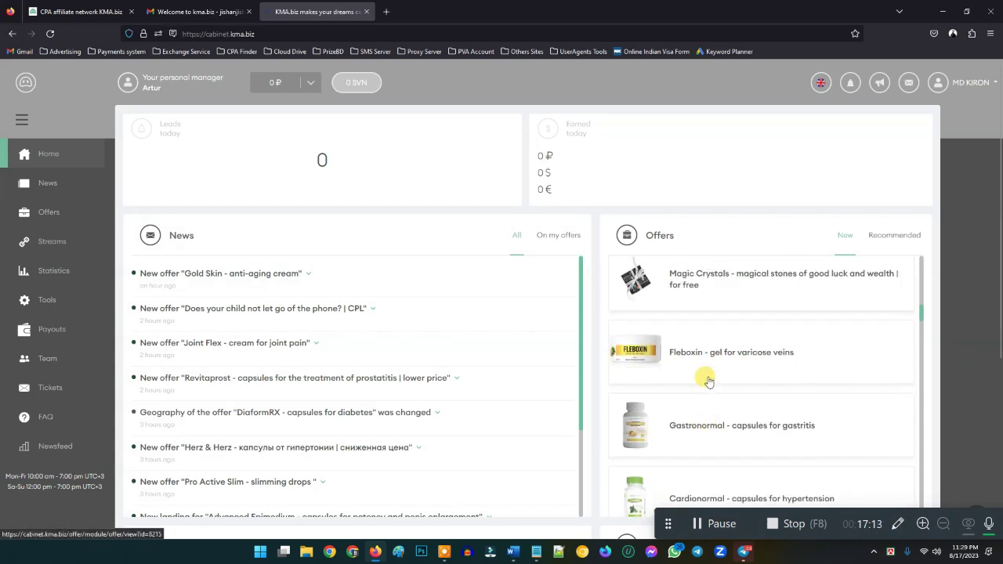
scroll(771, 433, "up", 4)
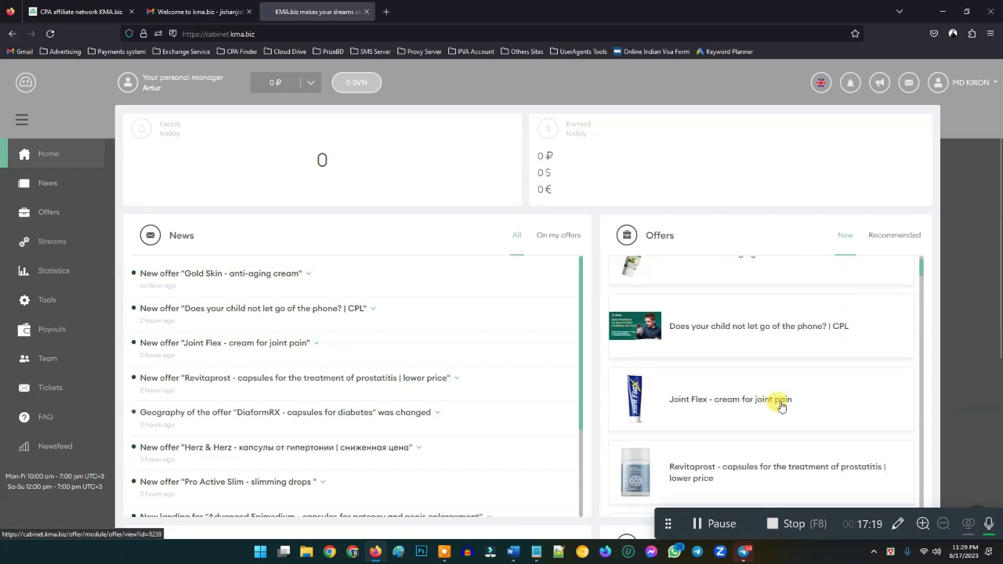
scroll(72, 380, "down", 1)
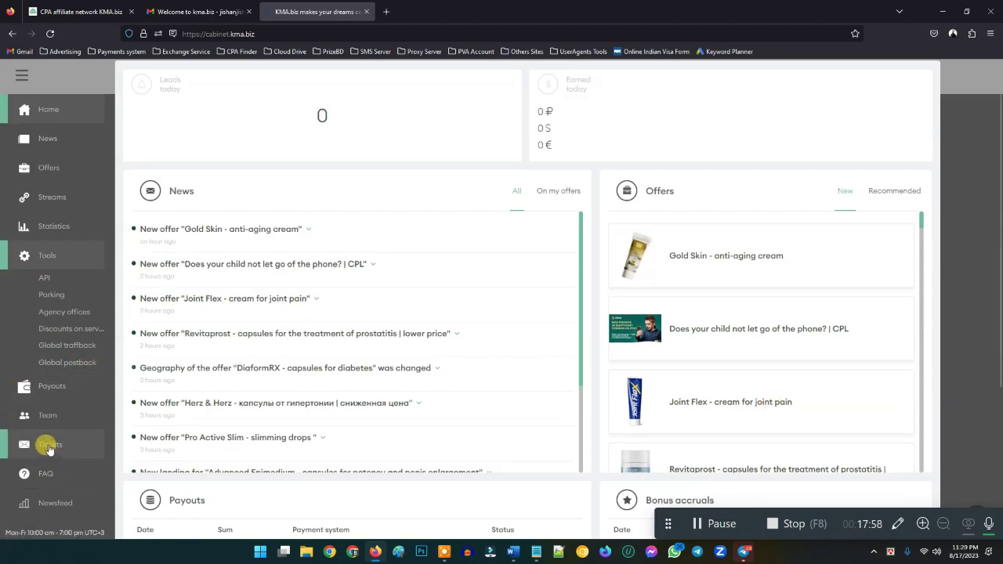
- Expand Payouts in the sidebar and open Requisite details
left_click(49, 390)
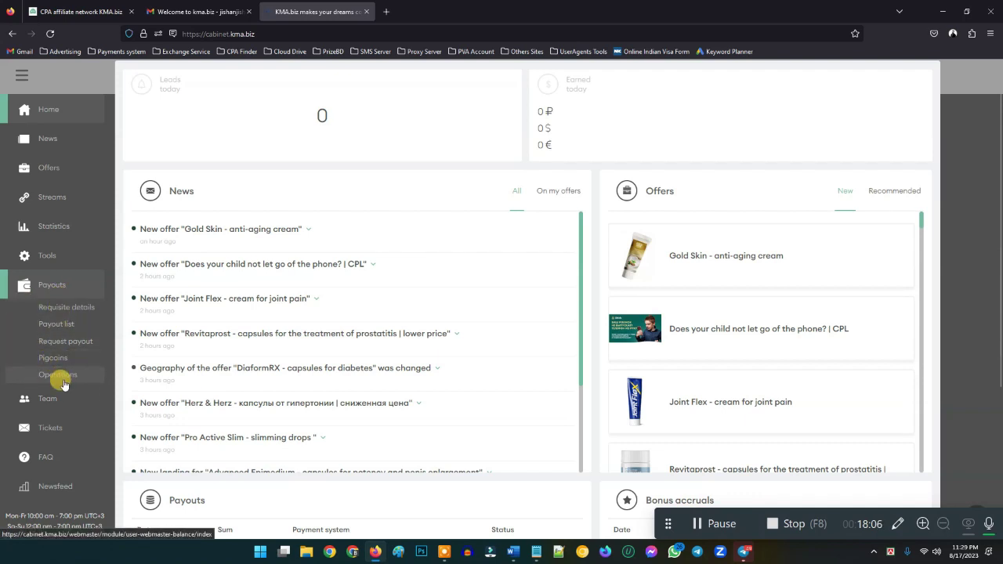
left_click(52, 306)
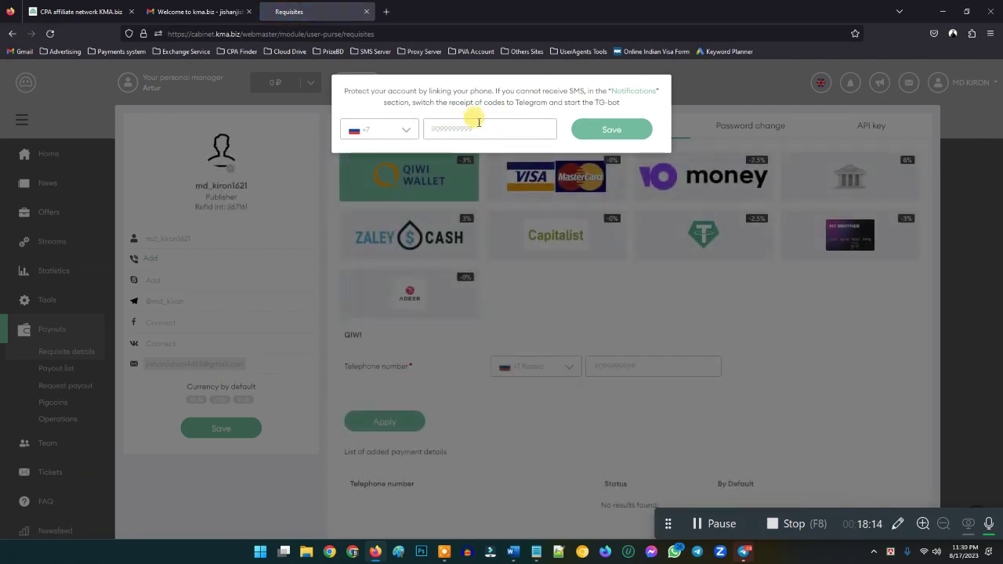
- Save a +880 phone number to the account, dismiss the SMS notice, and close the phone-linking prompt
left_click(401, 128)
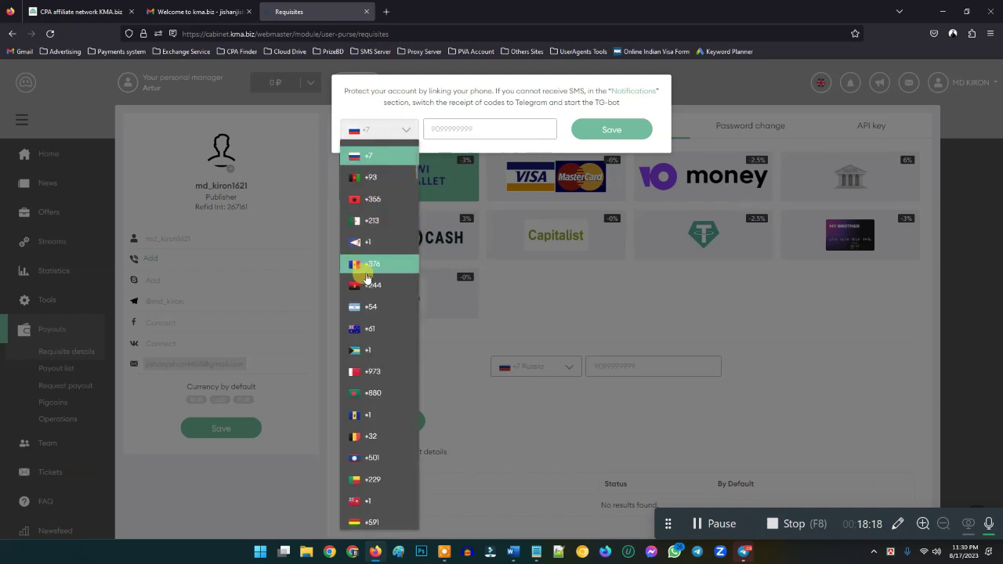
left_click(369, 392)
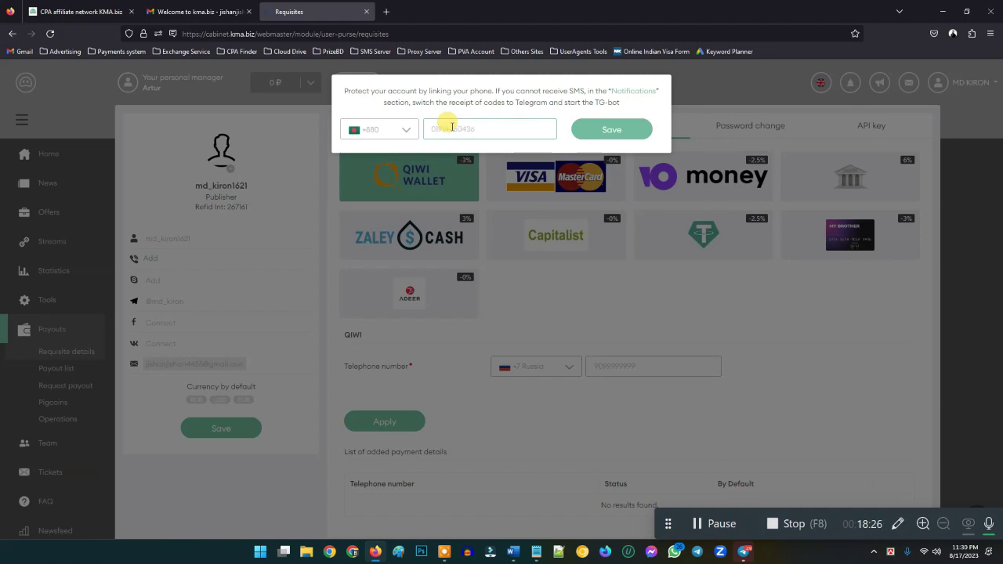
left_click(610, 130)
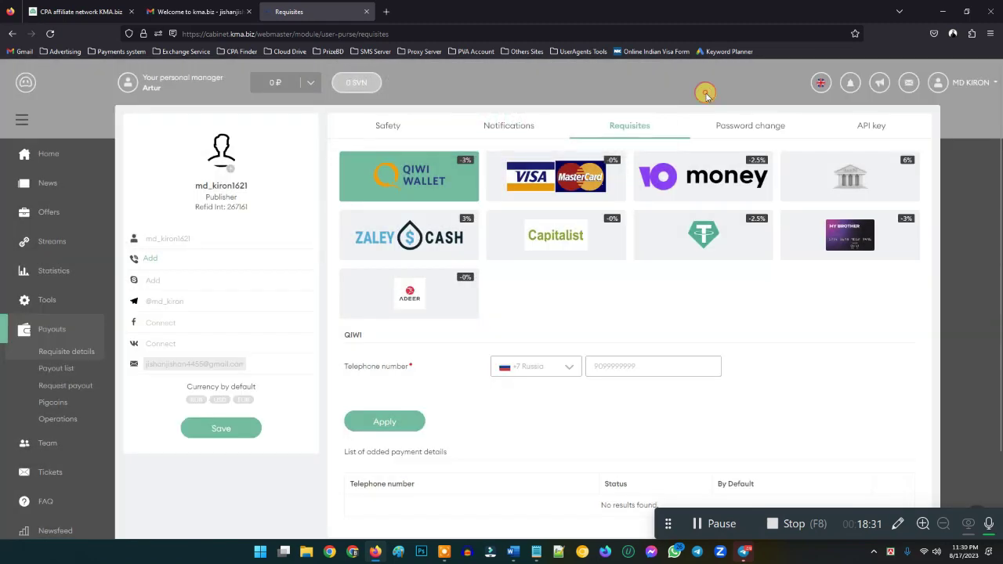
left_click(706, 90)
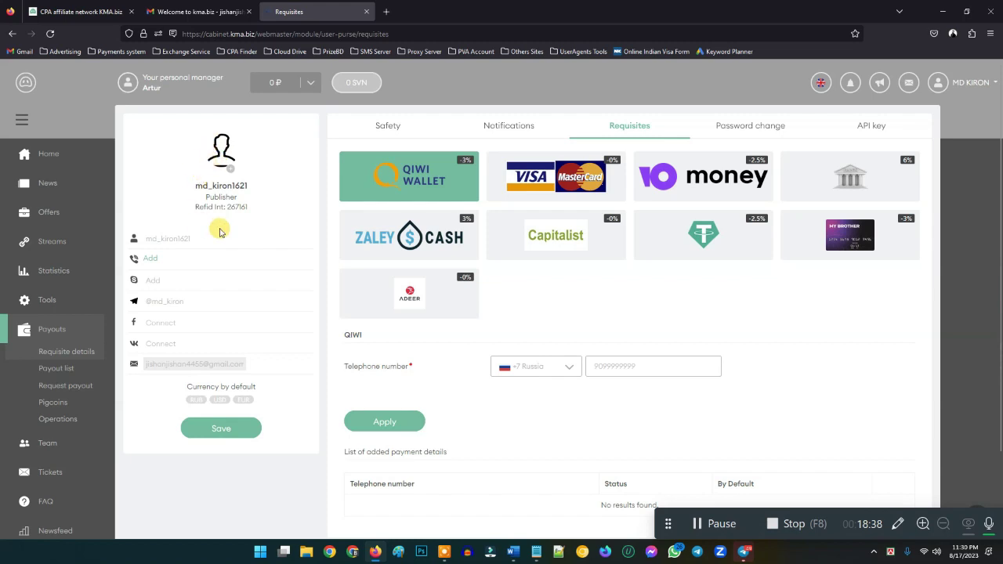
left_click(152, 260)
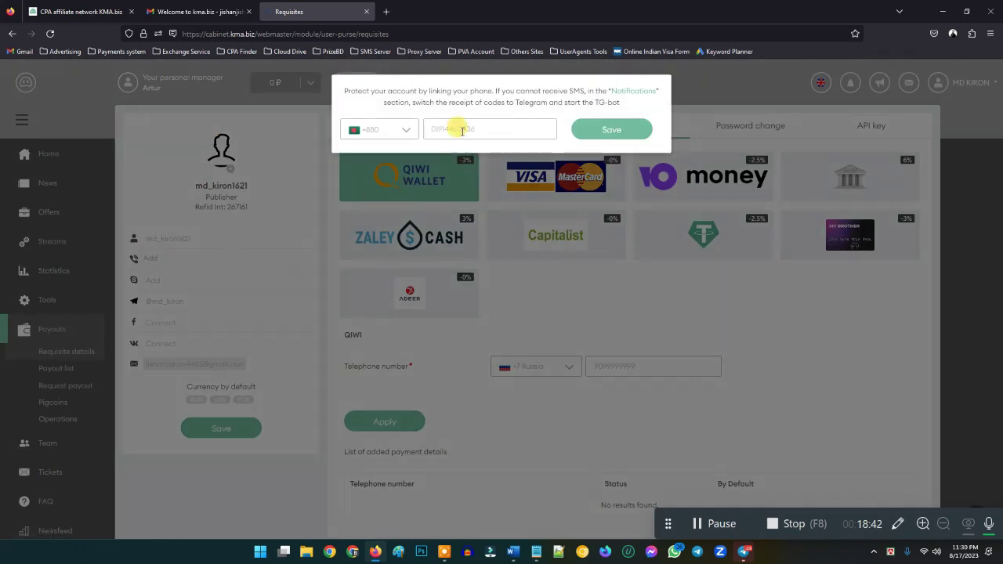
left_click(278, 122)
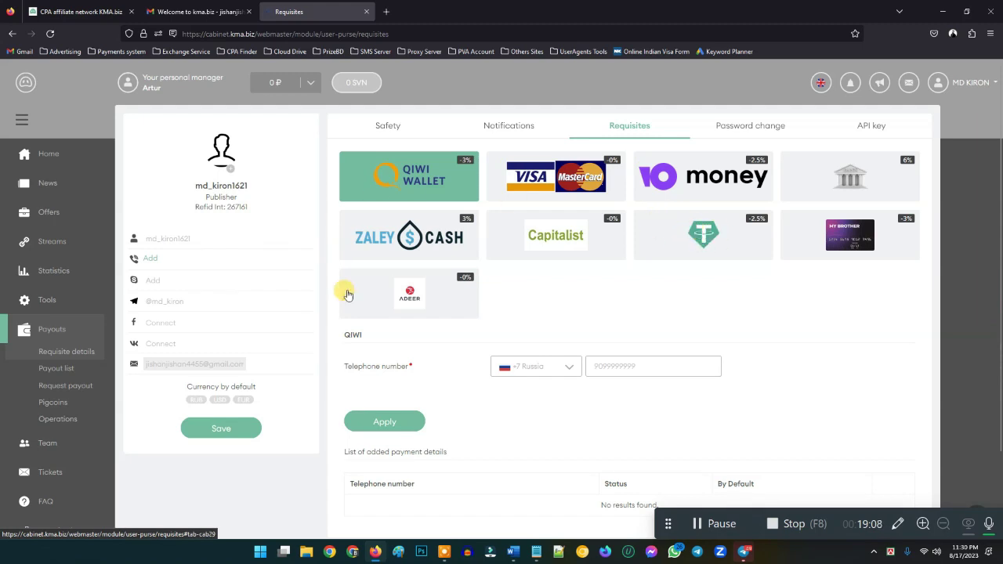
- Choose the +880 Bangladesh code for the QIWI phone, apply it, and dismiss the SMS notice
scroll(438, 319, "down", 1)
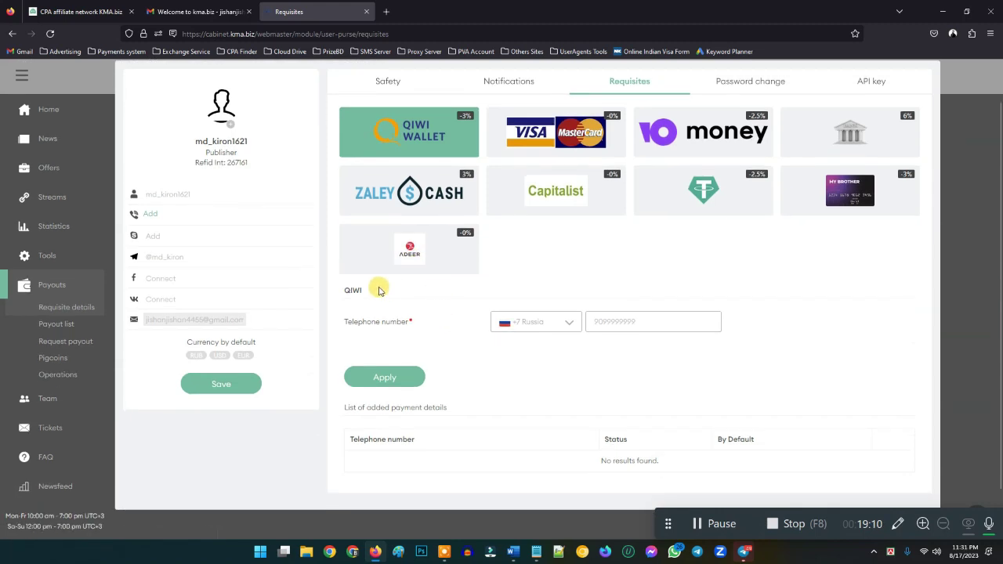
scroll(711, 220, "up", 1)
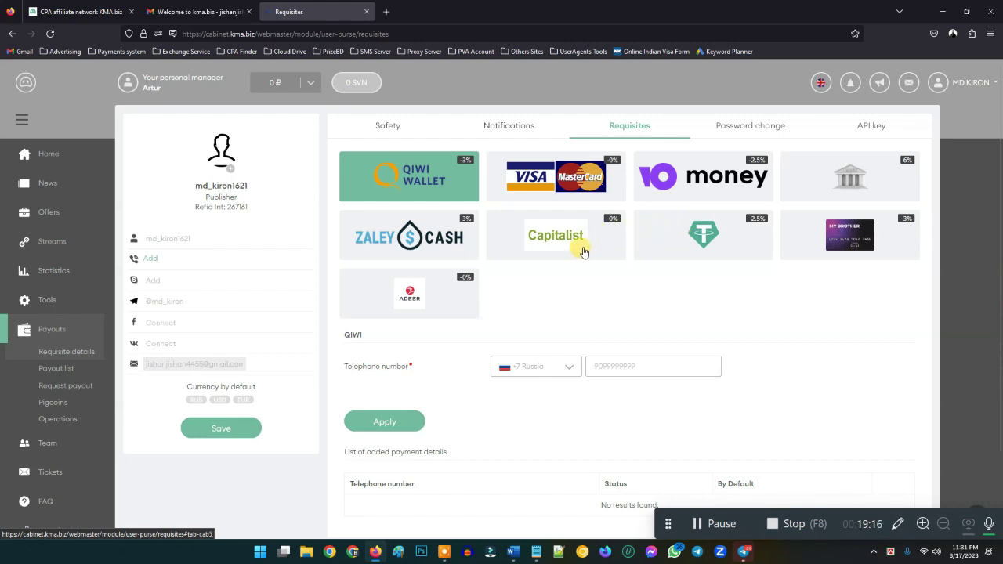
scroll(580, 262, "down", 1)
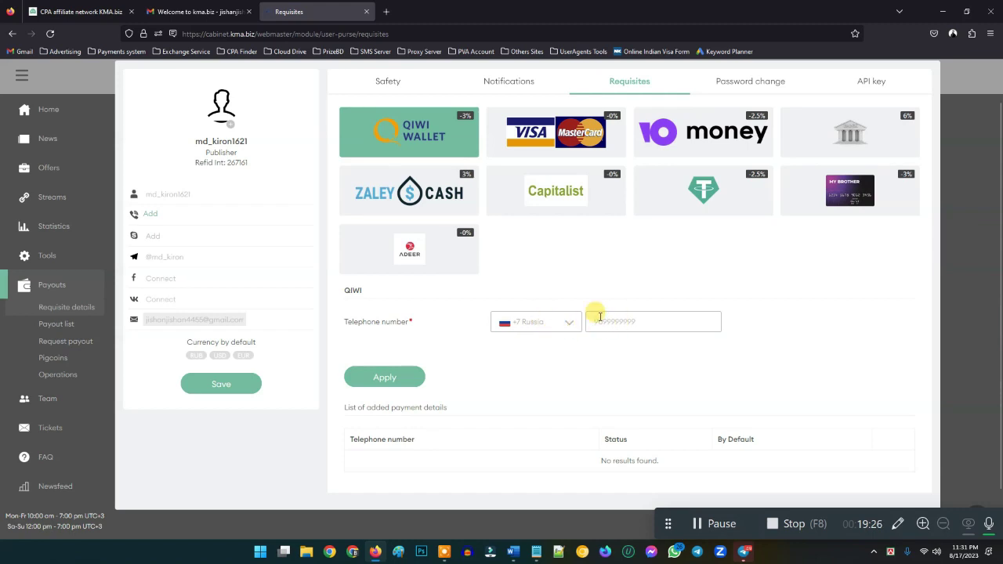
scroll(537, 341, "down", 1)
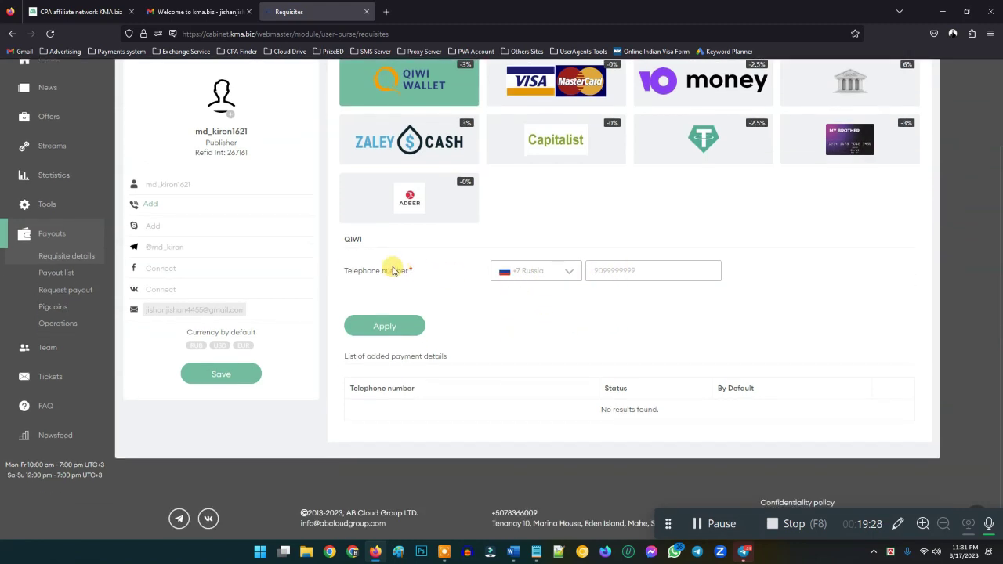
left_click(567, 272)
scroll(510, 414, "down", 5)
scroll(494, 405, "down", 3)
scroll(482, 411, "up", 4)
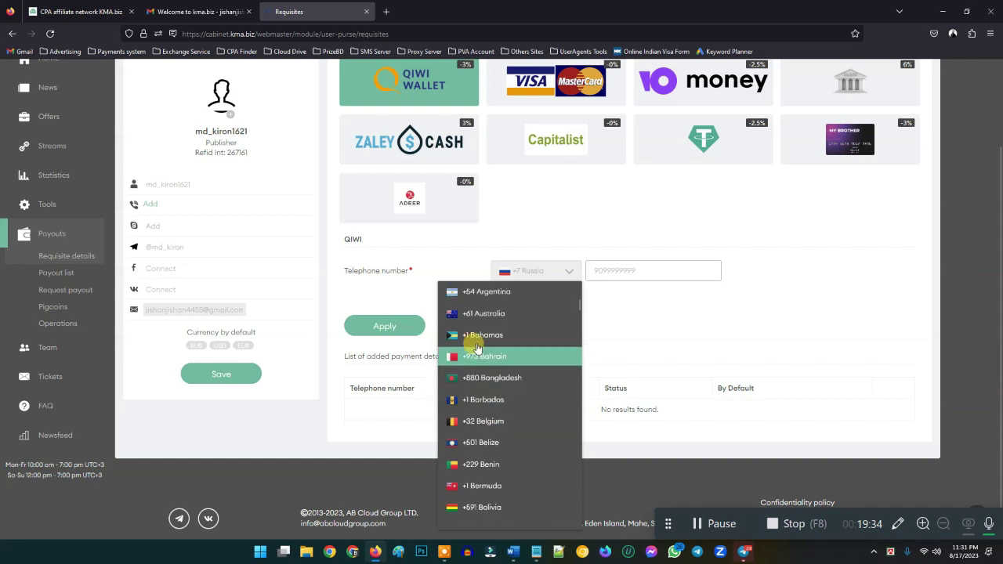
scroll(475, 347, "up", 5)
scroll(519, 329, "down", 2)
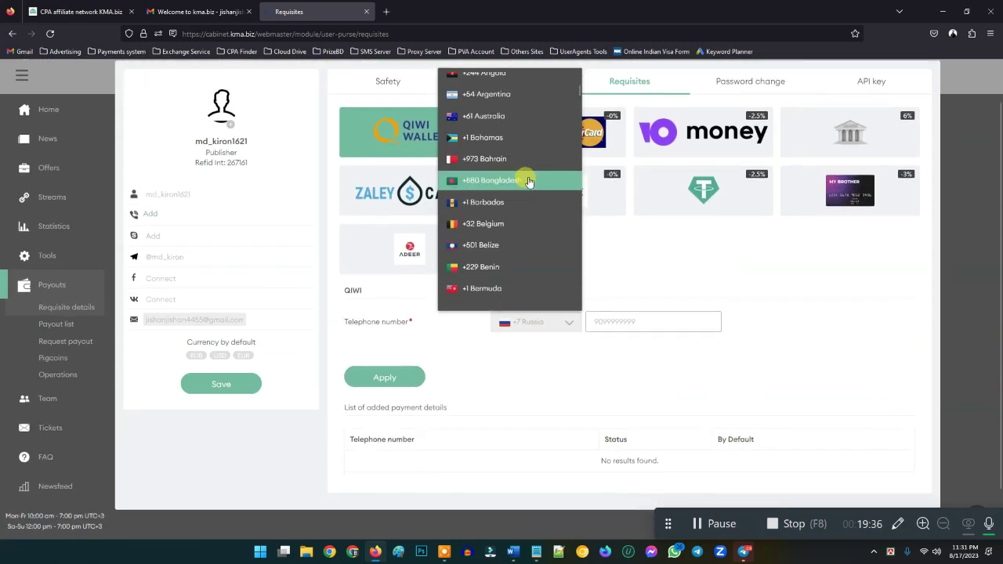
scroll(525, 174, "up", 2)
scroll(505, 182, "down", 1)
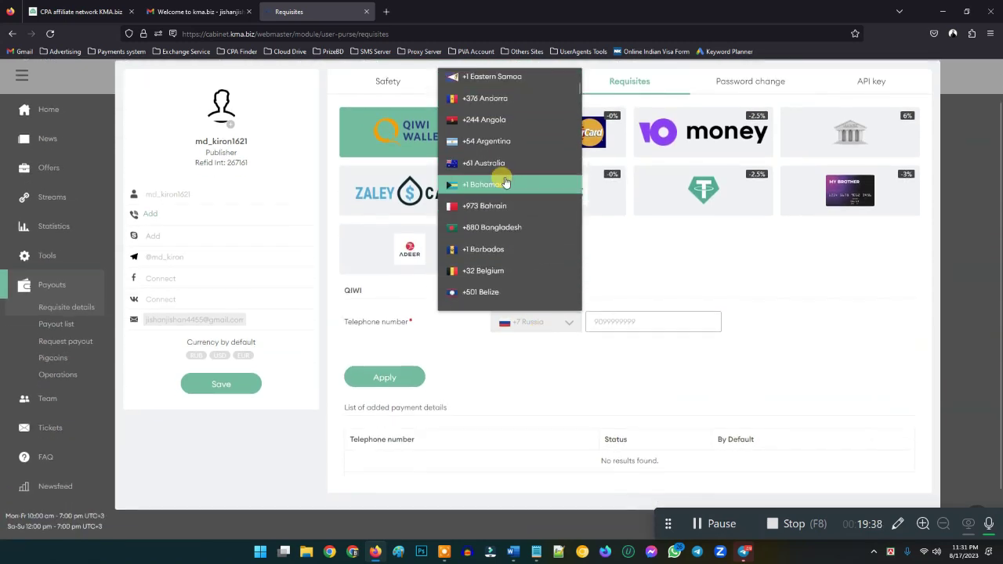
scroll(510, 168, "up", 2)
scroll(502, 219, "down", 3)
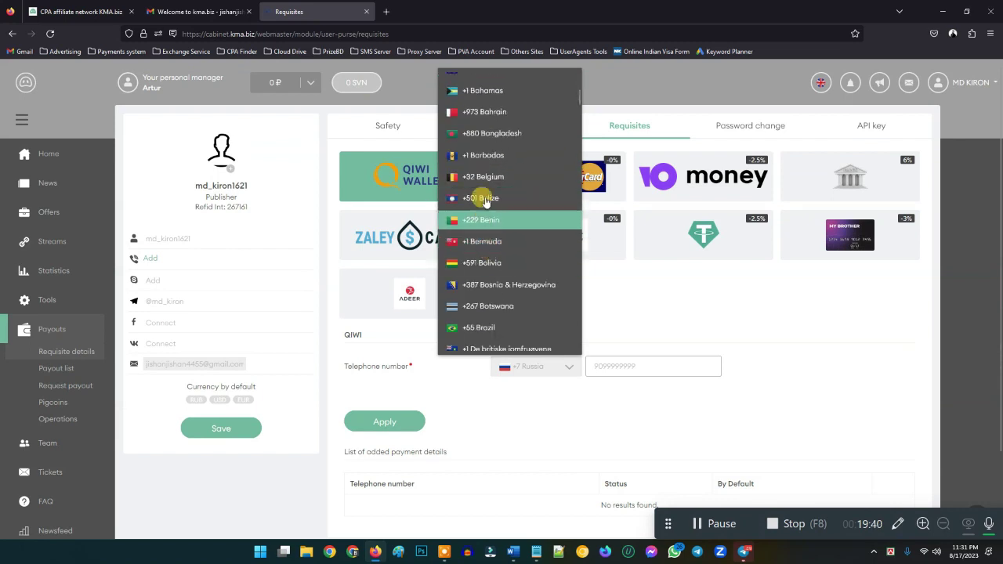
left_click(478, 133)
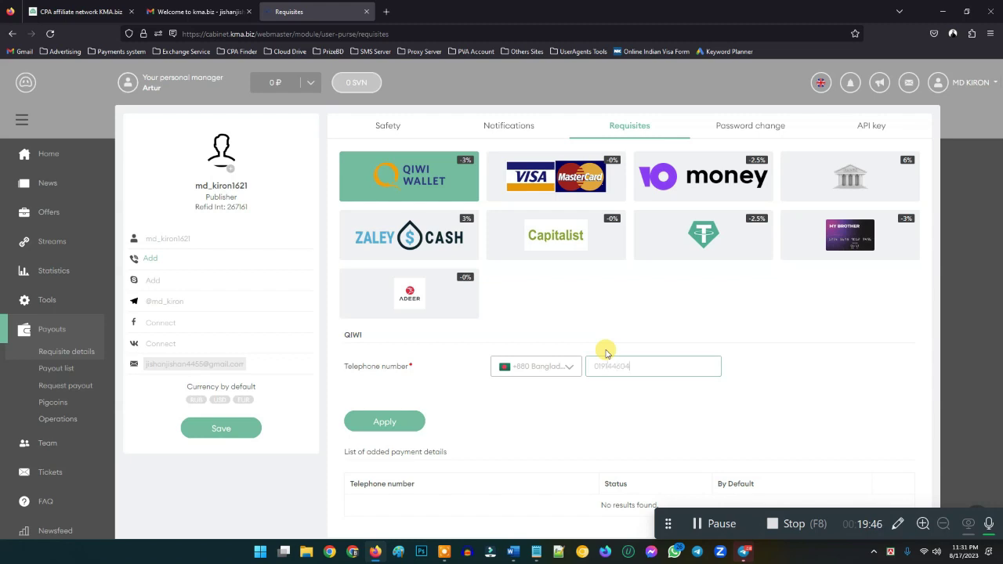
left_click(394, 417)
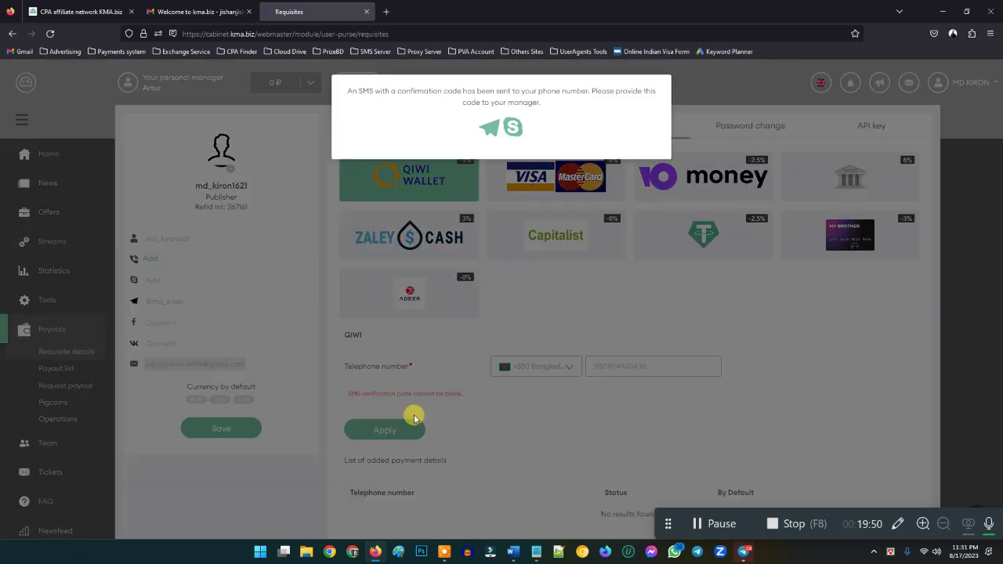
left_click(524, 312)
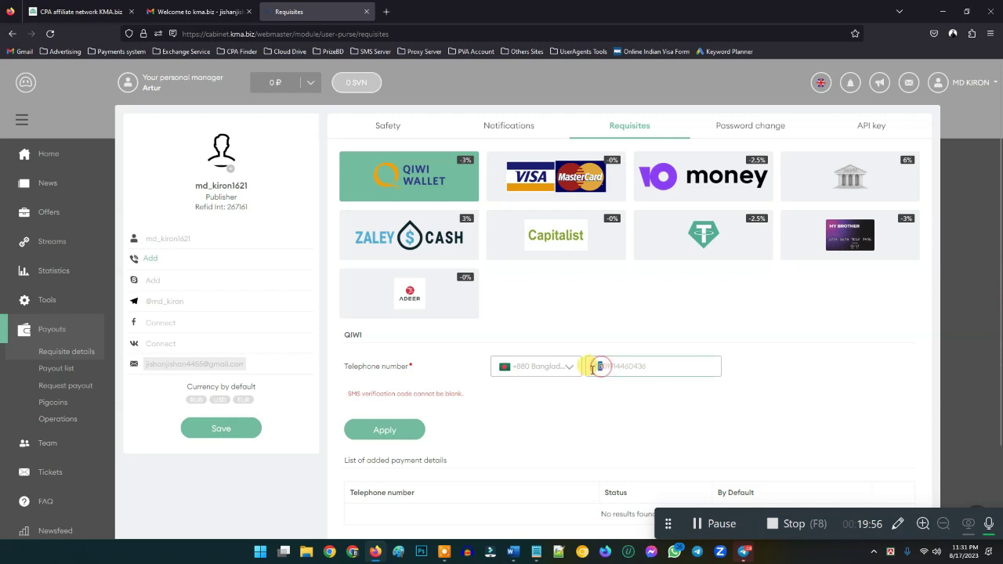
- Remove the extra 88 from the QIWI phone, refill it from the suggestion, and resubmit
key("BackSpace")
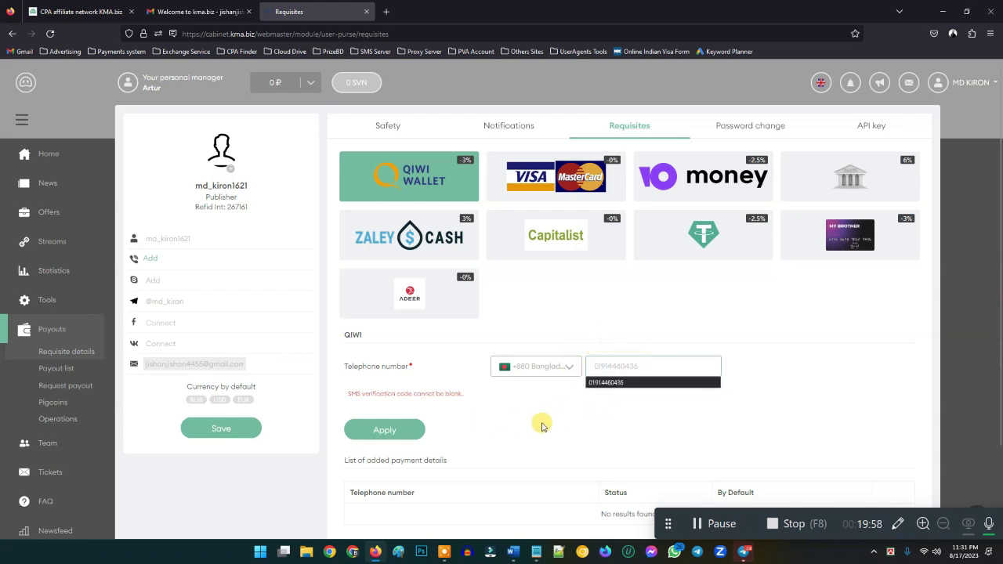
left_click(632, 383)
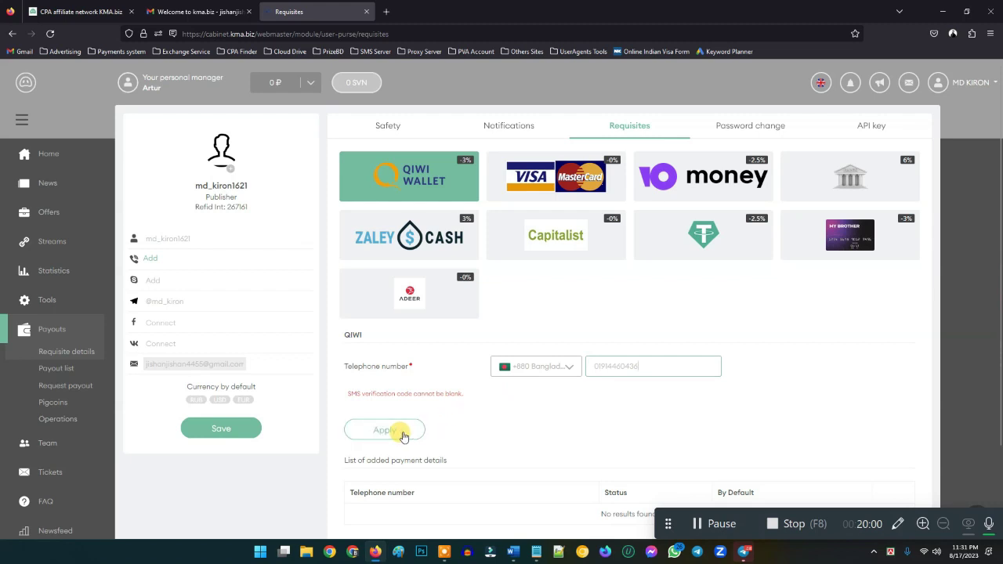
left_click(398, 431)
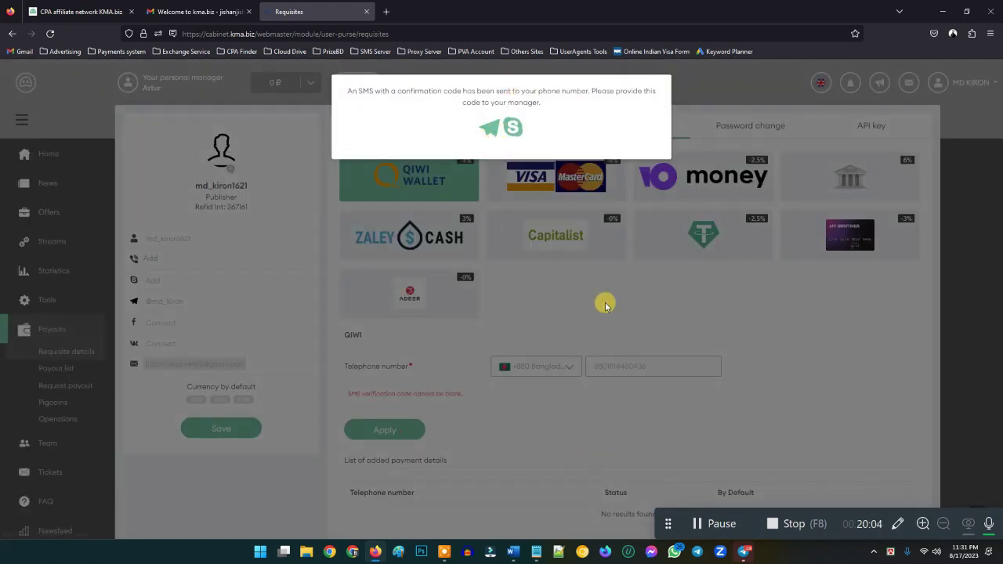
left_click(666, 298)
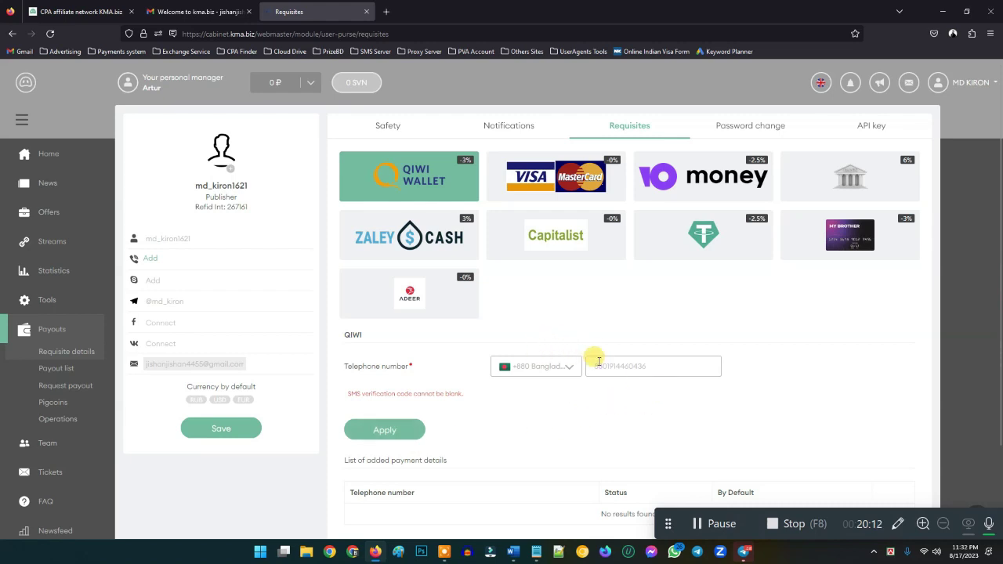
- Select the phone number in the field, then expand the Offers section in the sidebar
left_click_drag(596, 367, 620, 366)
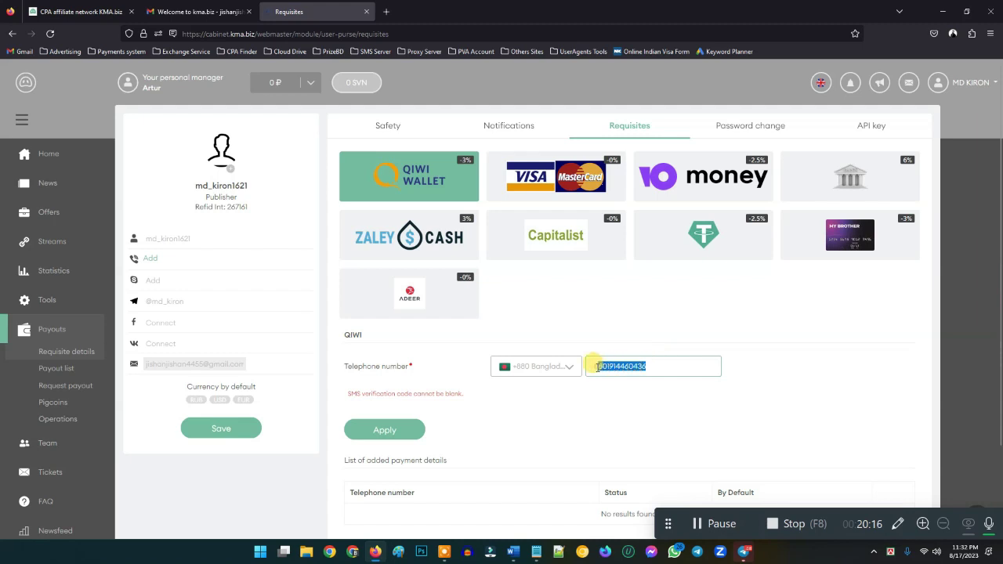
scroll(607, 383, "down", 1)
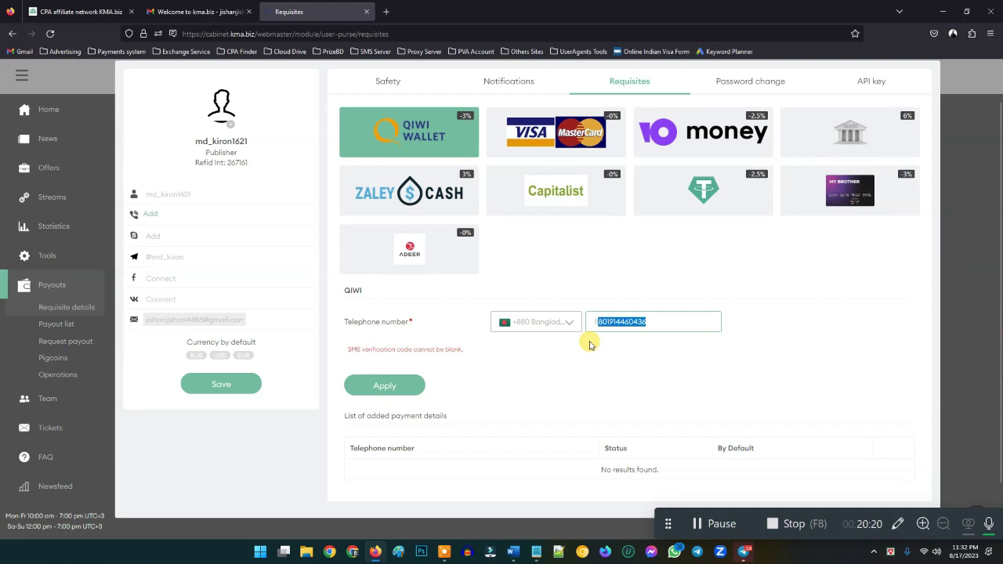
scroll(572, 344, "up", 1)
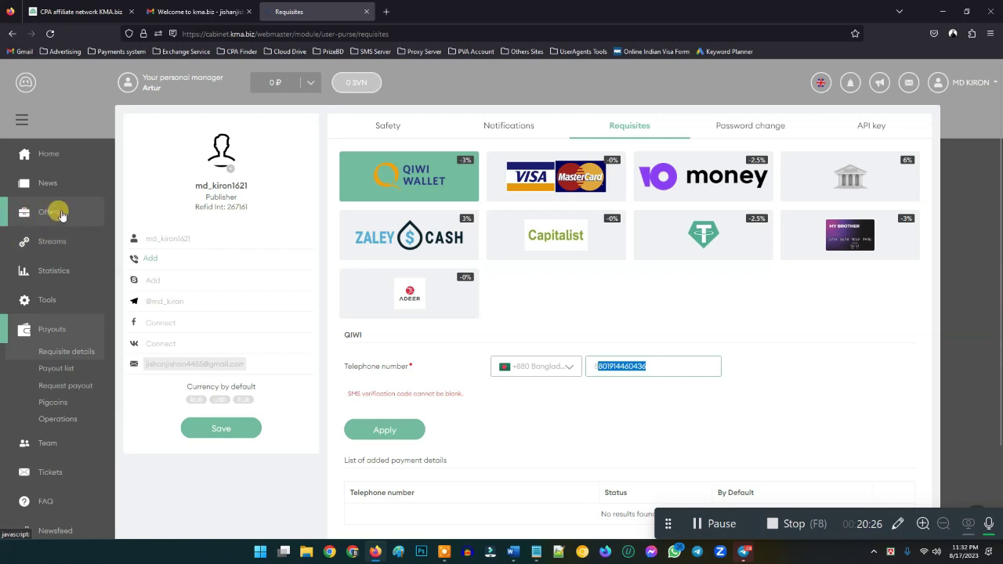
left_click(62, 214)
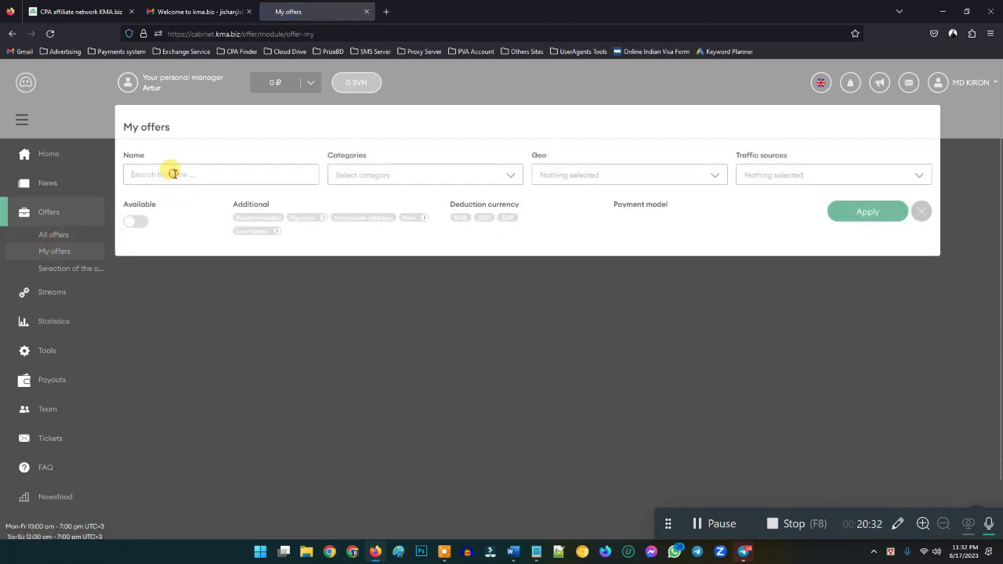
- Clear the 'My Offer' text from the offer name filter and open the Categories dropdown
left_click(174, 175)
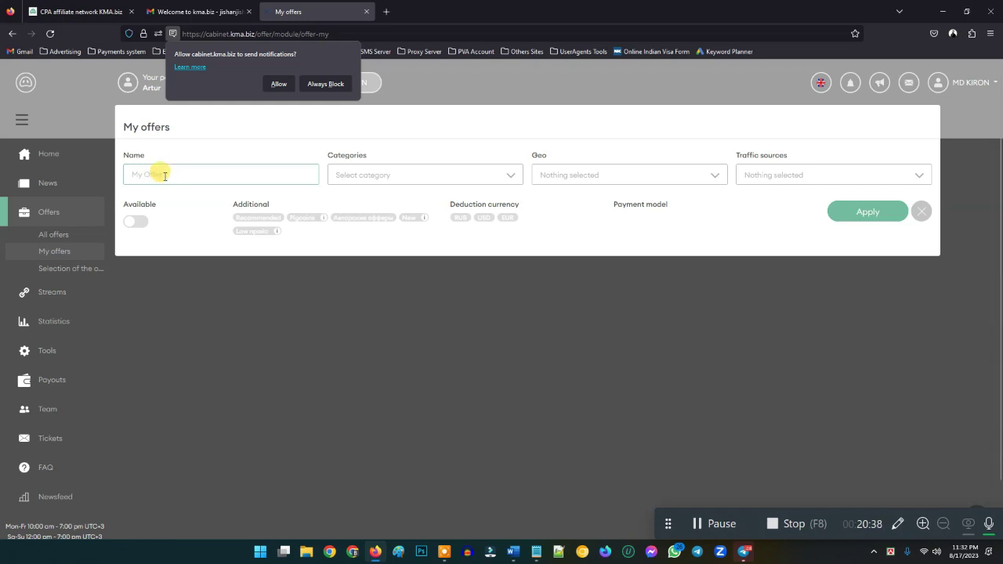
left_click_drag(178, 172, 86, 176)
key("BackSpace")
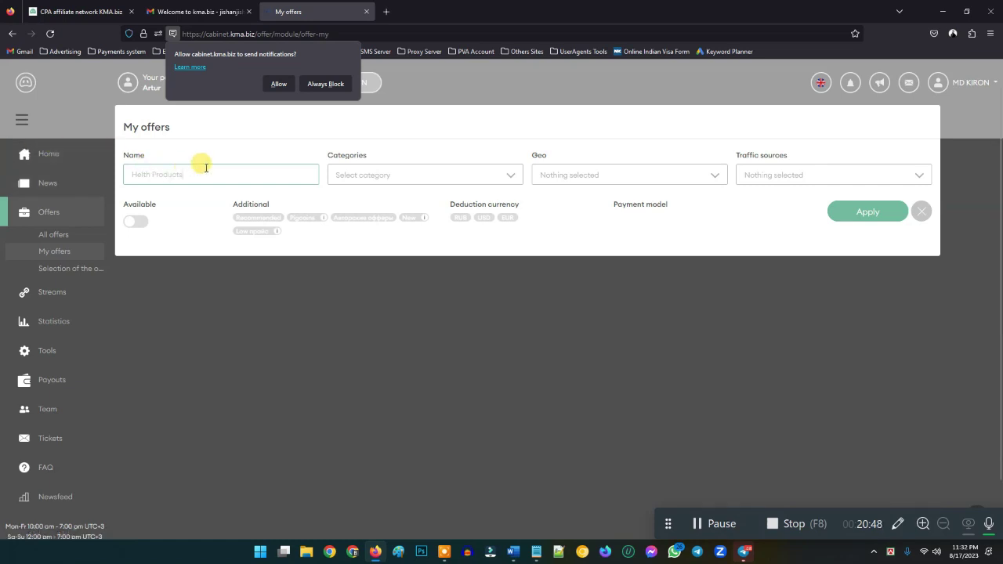
left_click(354, 175)
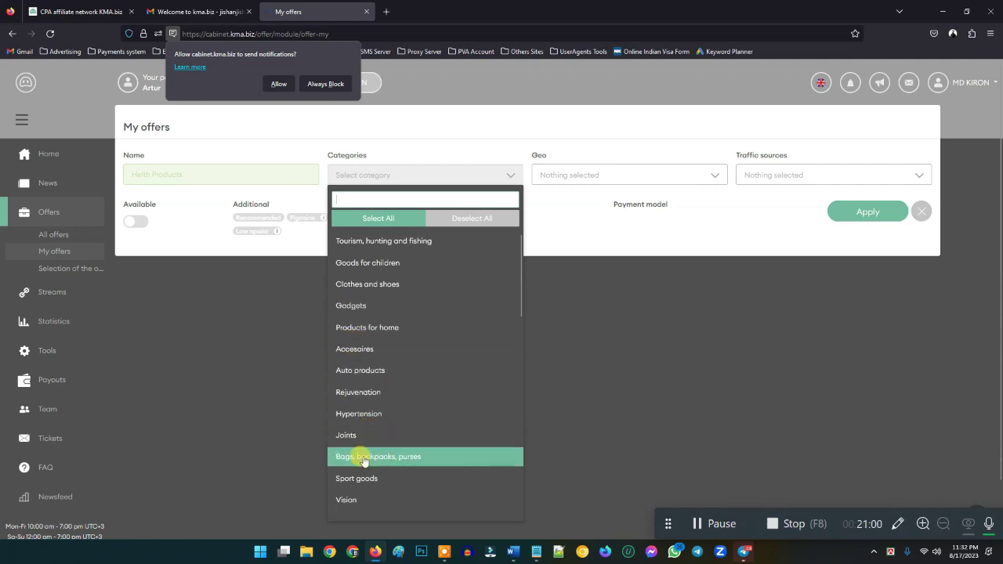
- Review the Categories list and select all 42 offer categories in the My offers filter
scroll(359, 459, "down", 1)
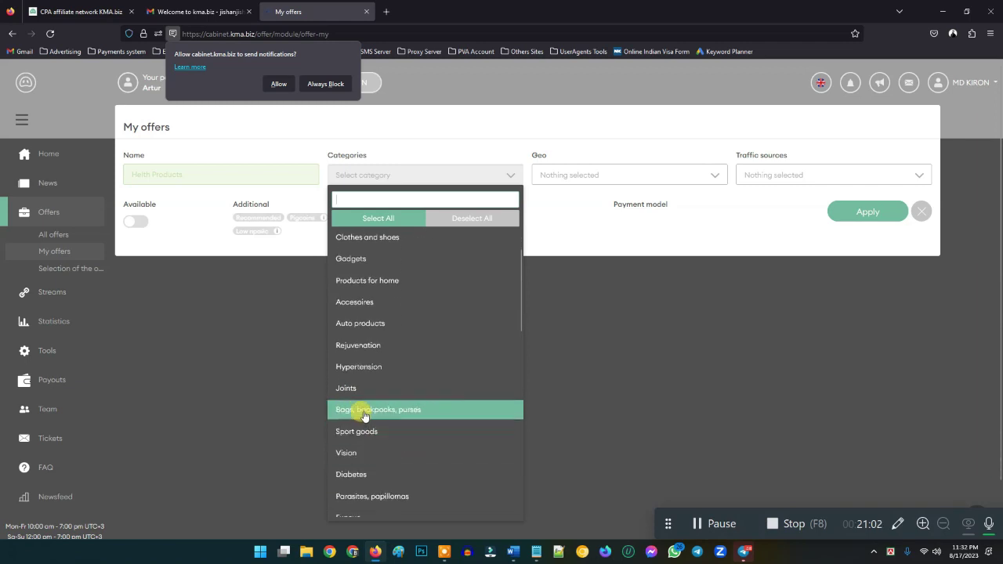
scroll(395, 445, "down", 2)
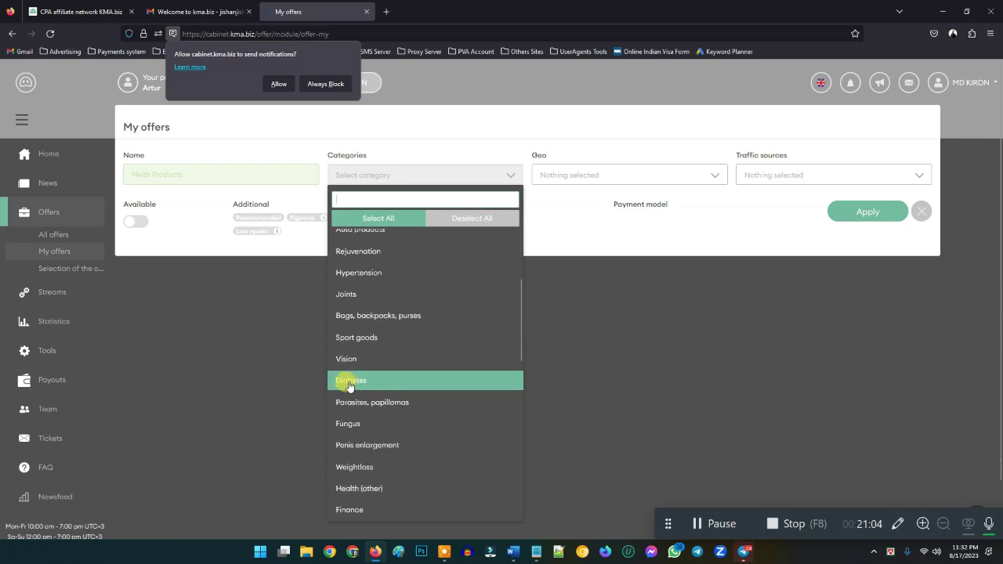
scroll(349, 435, "down", 1)
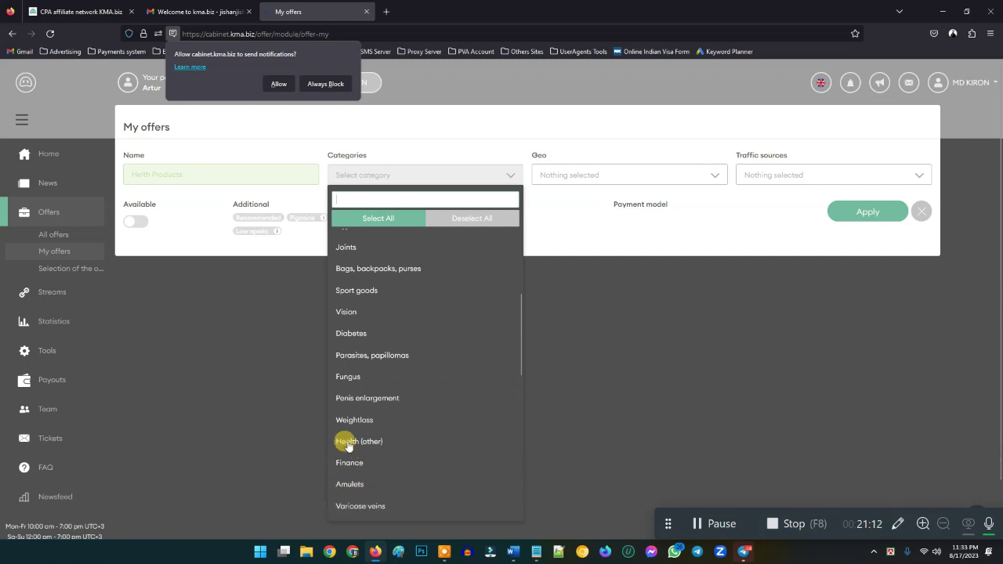
scroll(349, 419, "down", 1)
scroll(365, 462, "down", 1)
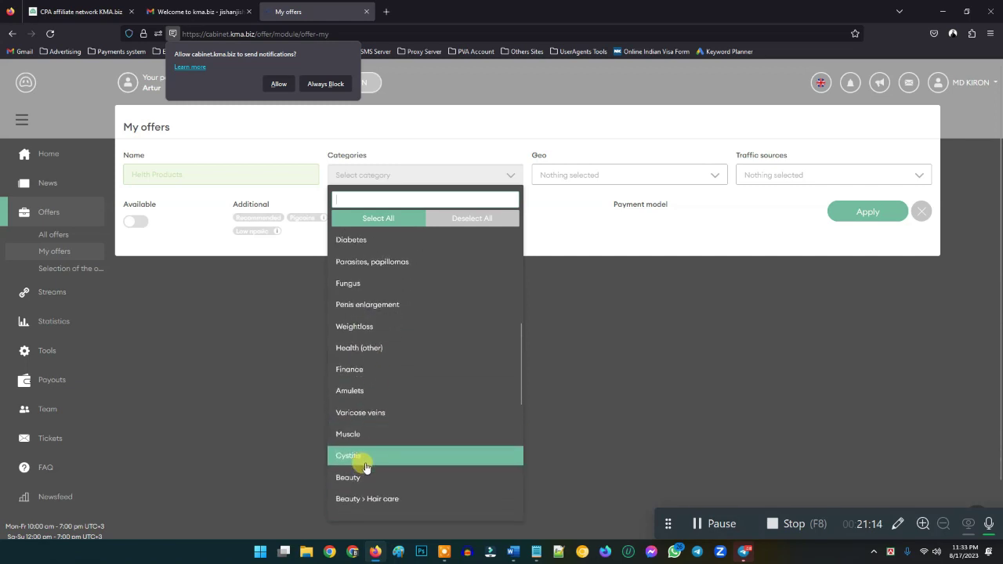
scroll(358, 412, "down", 2)
scroll(368, 486, "down", 1)
scroll(366, 438, "down", 5)
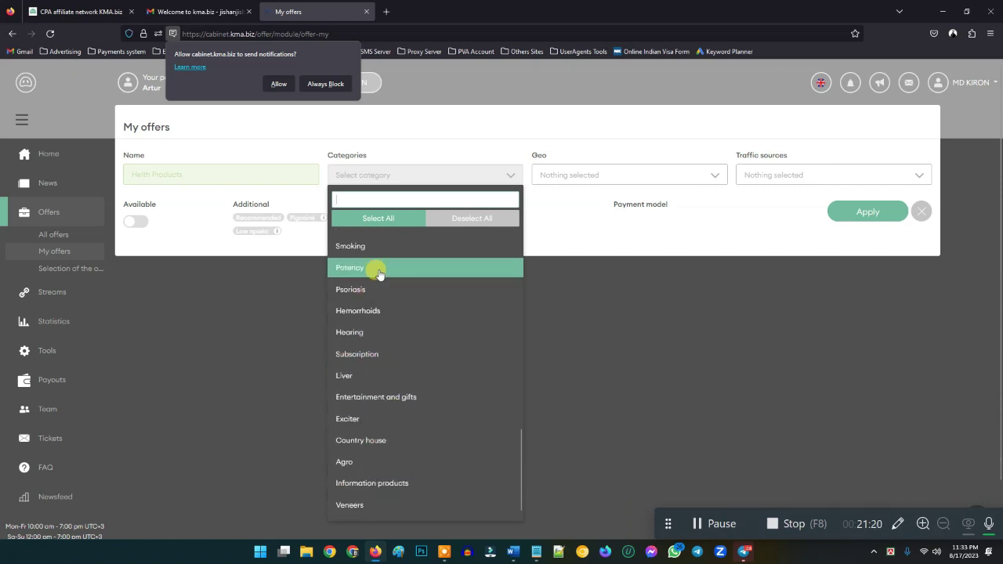
scroll(383, 282, "up", 9)
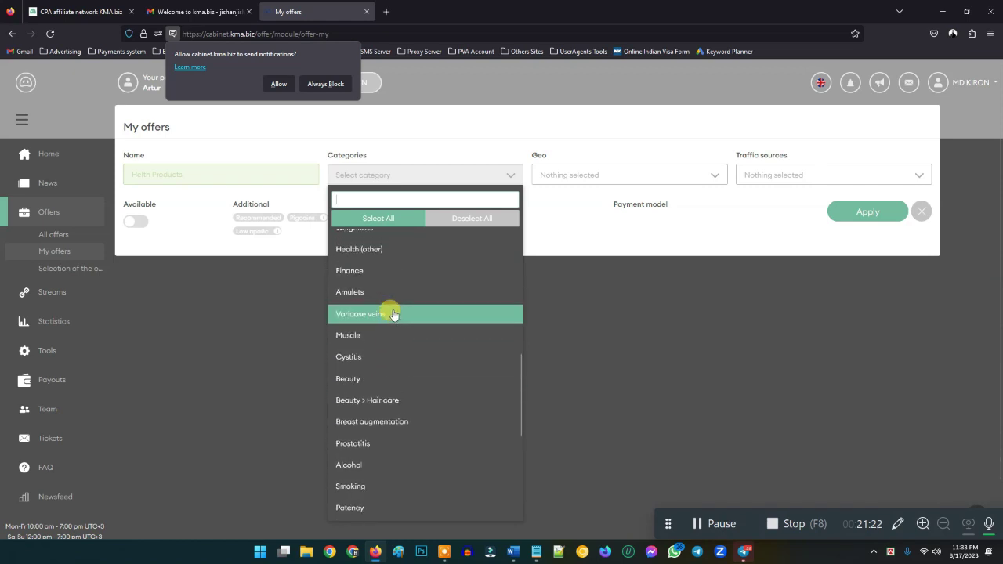
scroll(391, 314, "up", 6)
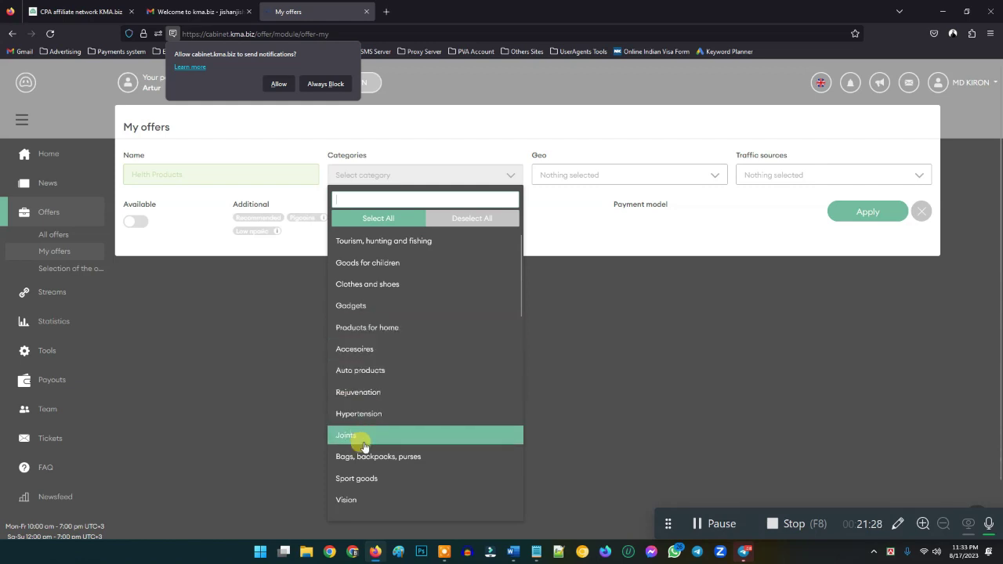
scroll(371, 447, "down", 2)
scroll(396, 435, "down", 3)
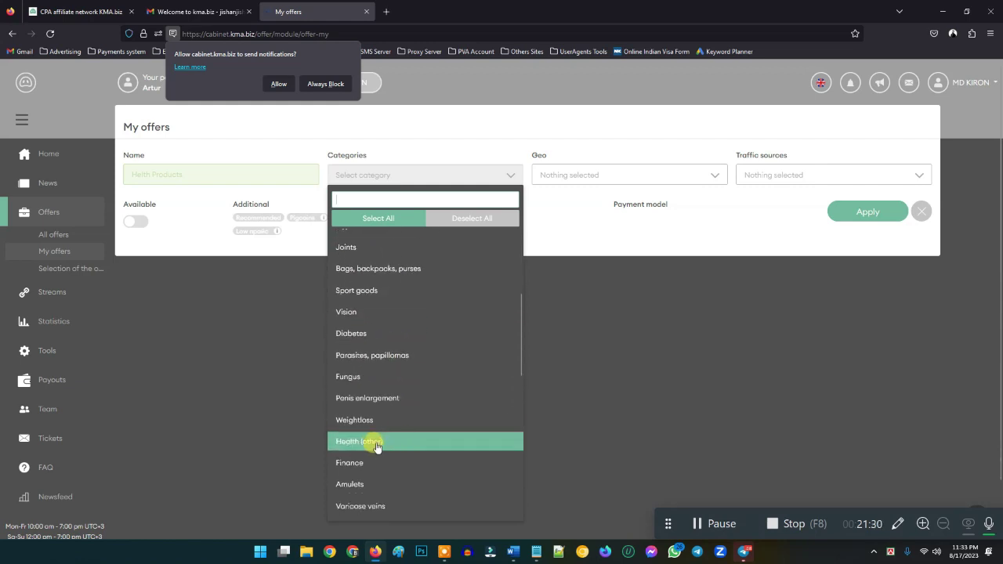
scroll(360, 455, "down", 5)
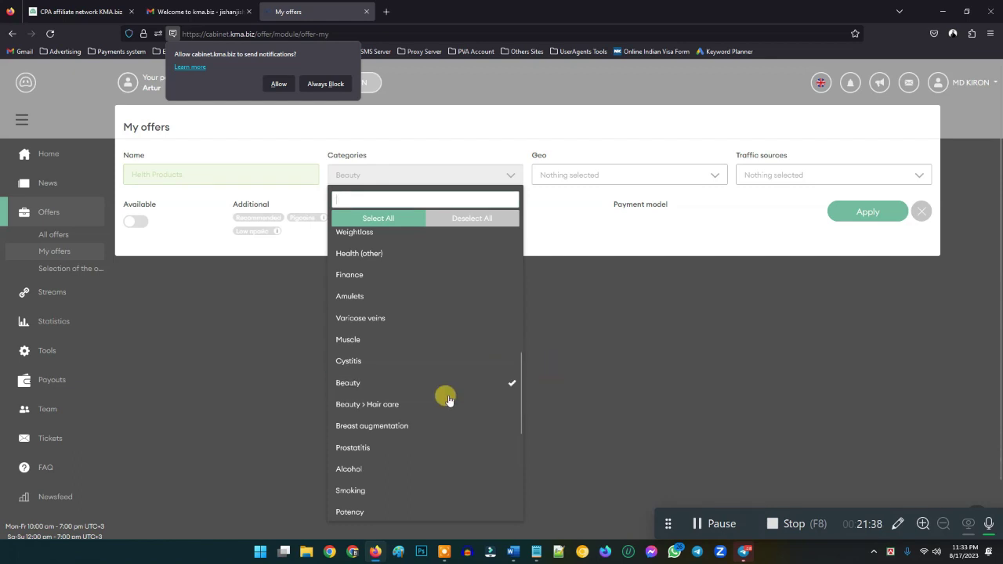
scroll(375, 349, "up", 3)
left_click(378, 218)
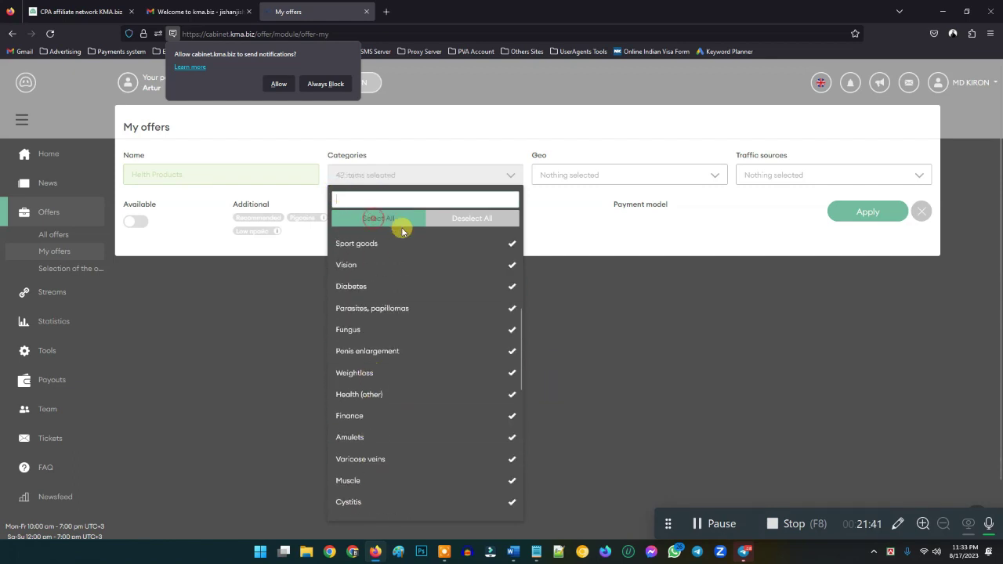
left_click(552, 235)
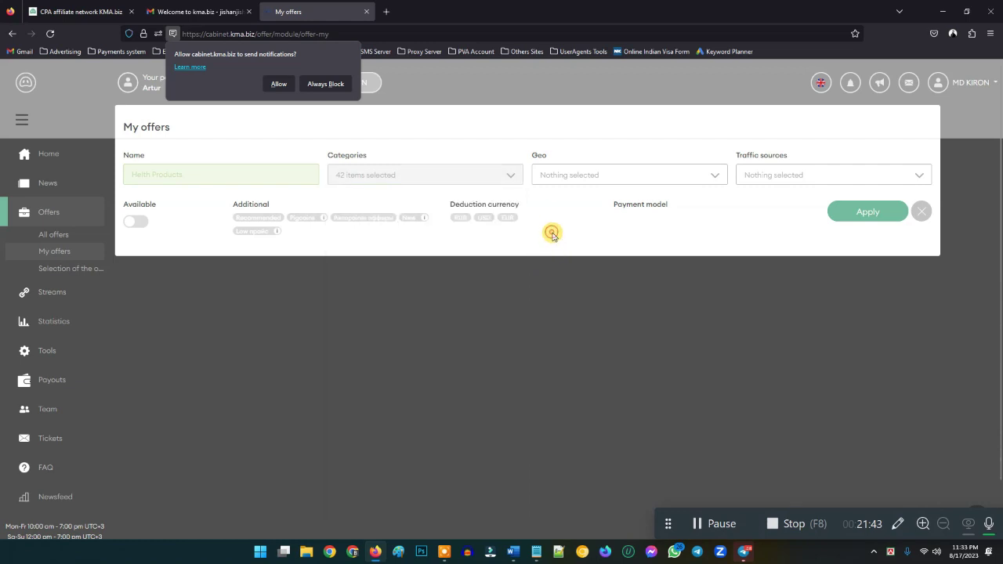
- Select all 129 geos and check the 27 traffic sources in the offer filter
left_click(580, 180)
left_click(572, 218)
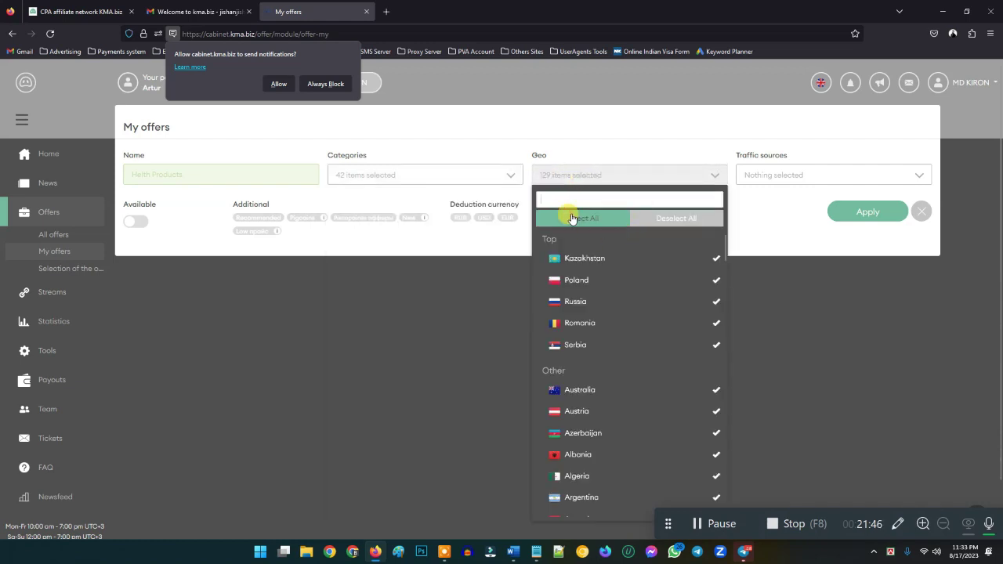
left_click(754, 215)
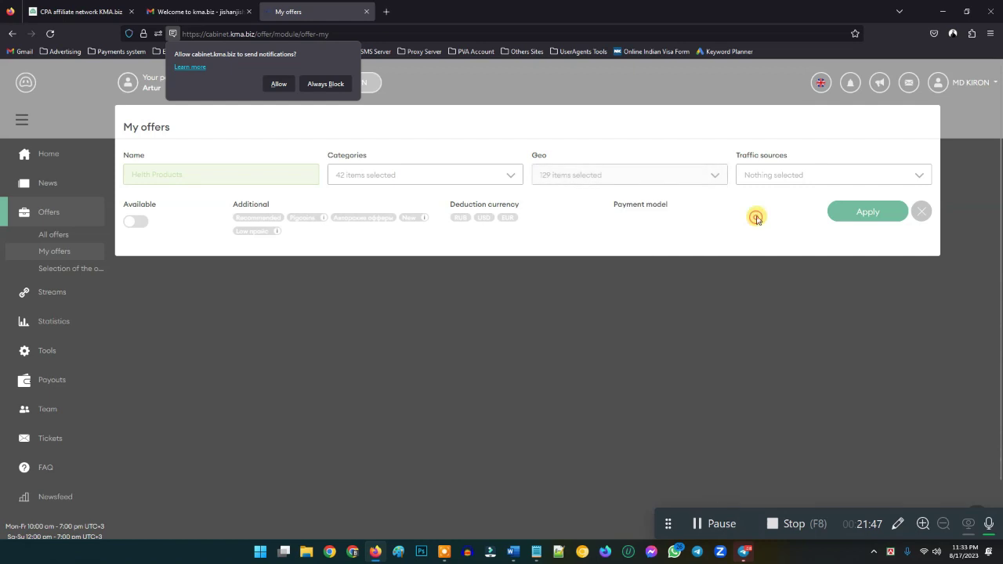
left_click(772, 175)
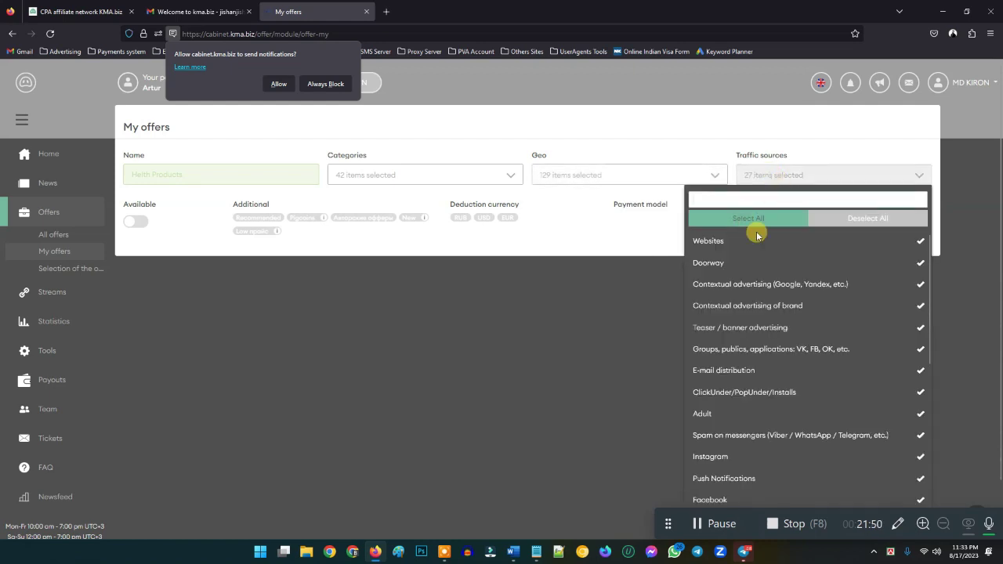
scroll(764, 376, "down", 5)
scroll(771, 368, "down", 2)
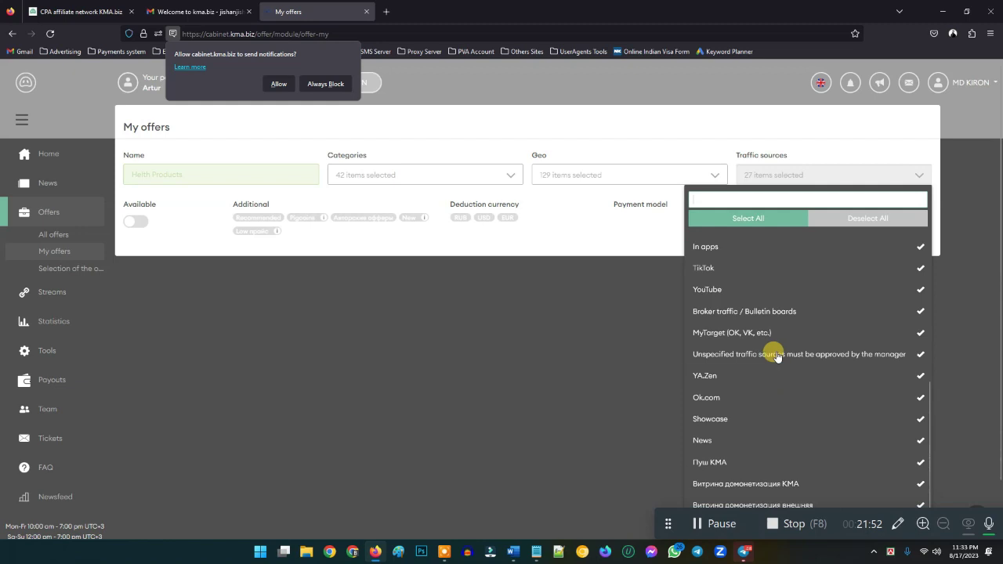
scroll(760, 331, "up", 5)
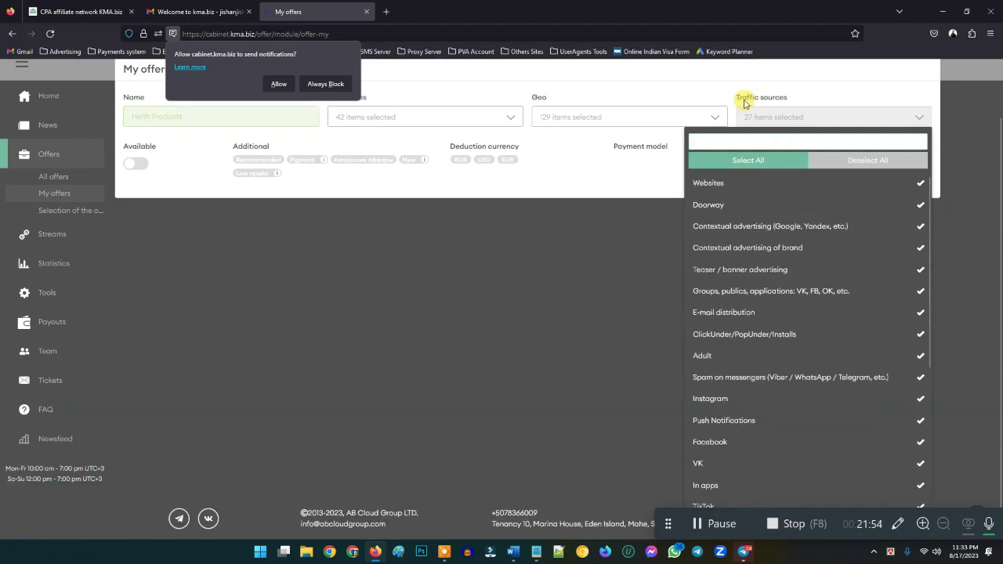
left_click(660, 180)
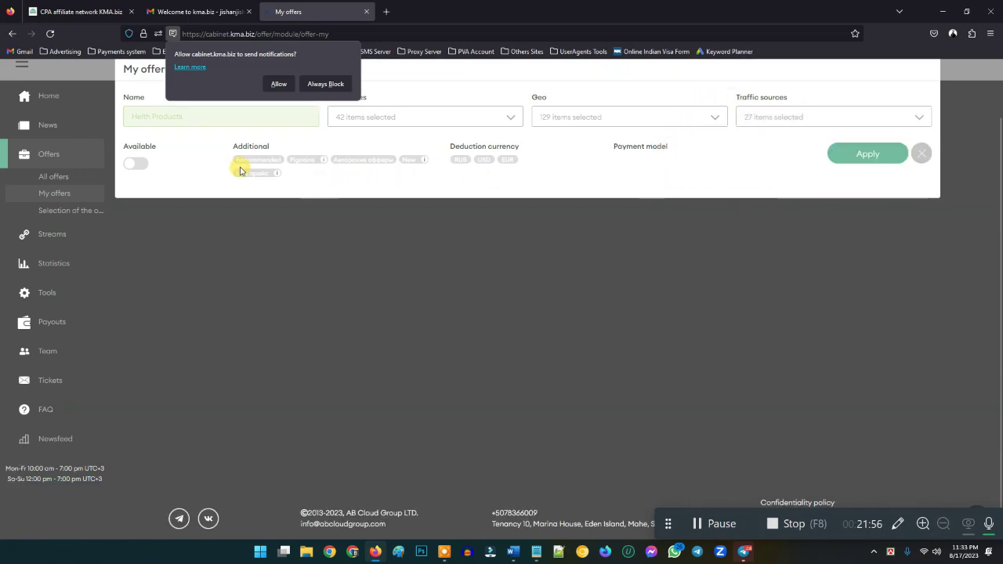
- Limit offers to available ones with USD deduction currency, apply the filters, then reset them
left_click(135, 164)
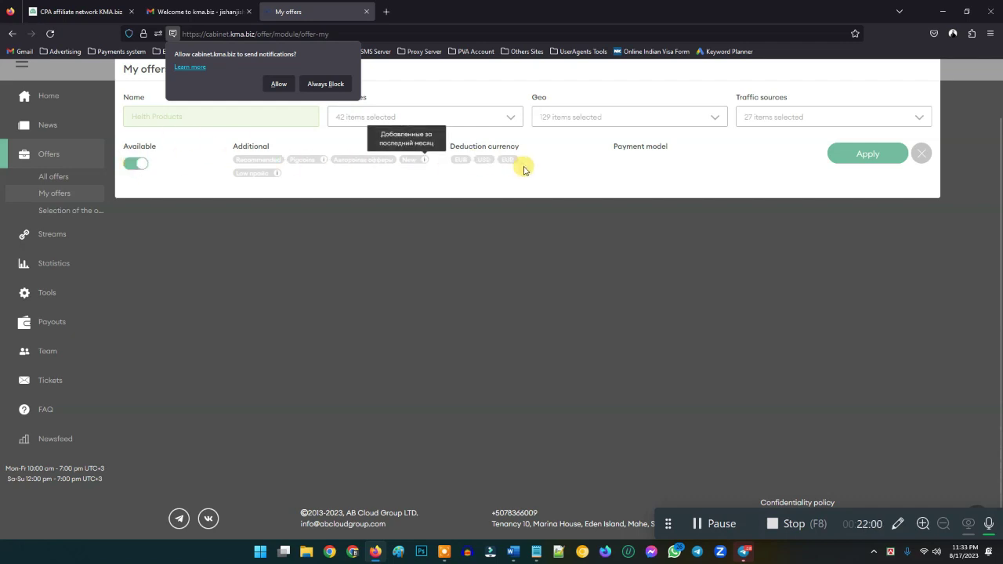
scroll(485, 168, "up", 1)
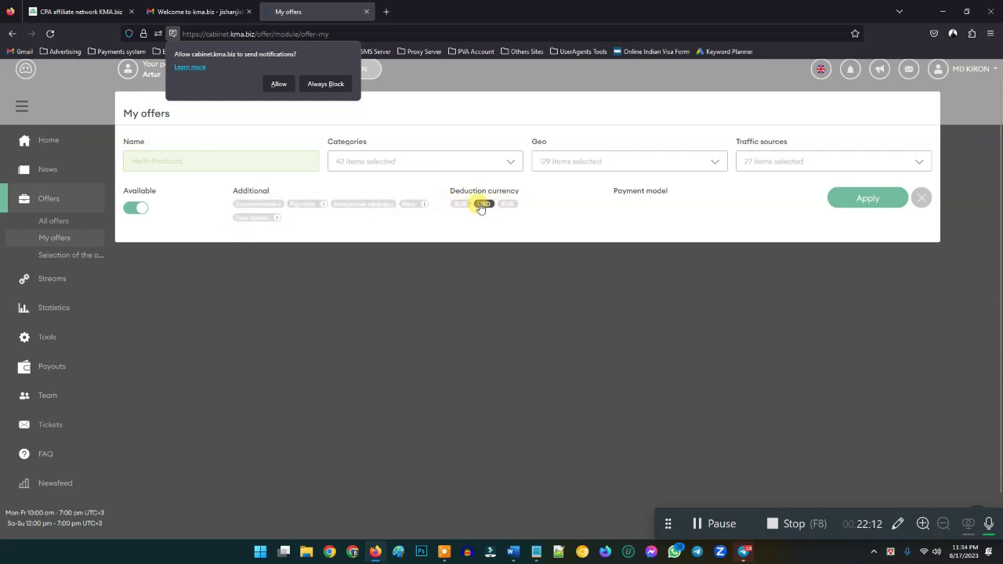
left_click(483, 205)
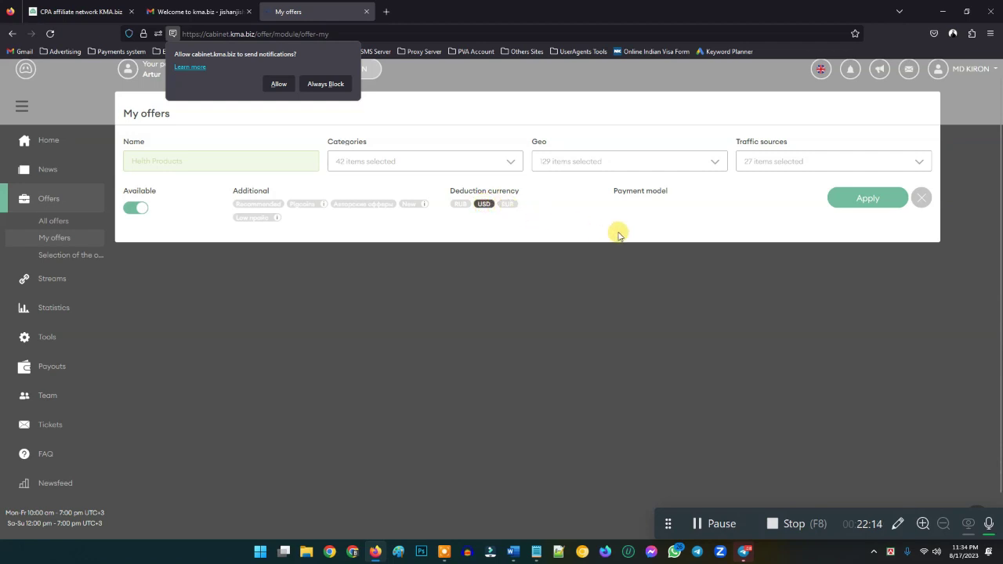
left_click(868, 198)
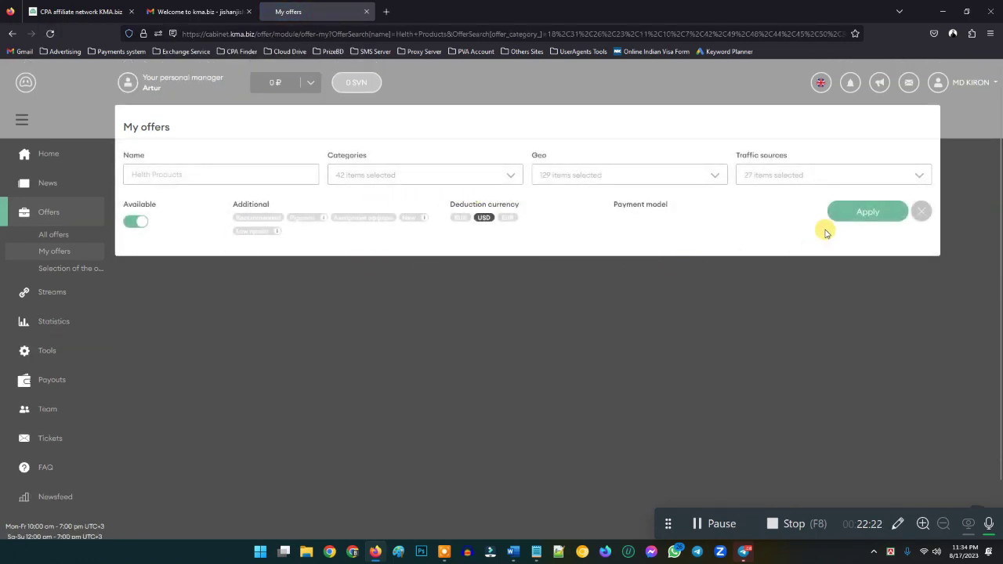
left_click(853, 219)
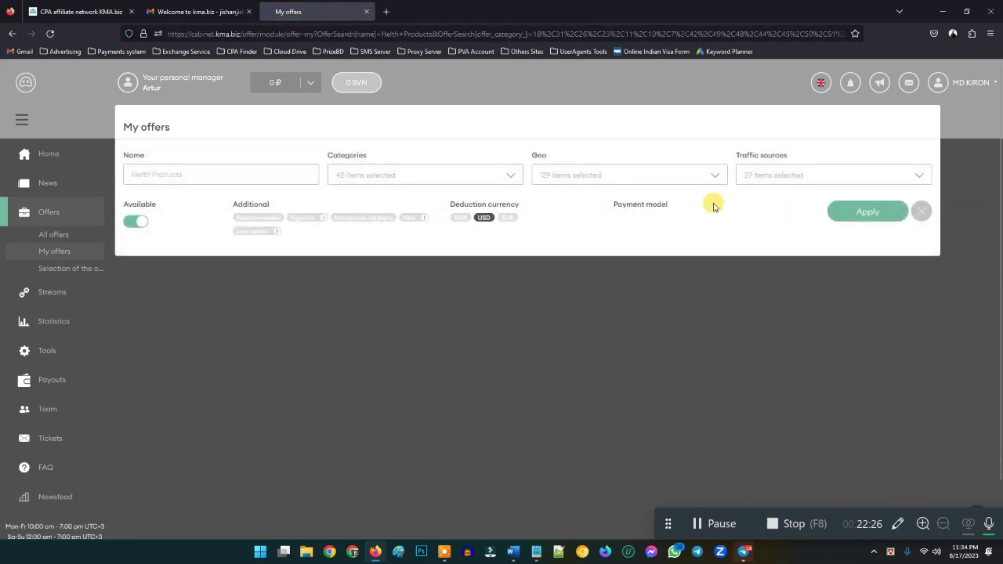
left_click(906, 213)
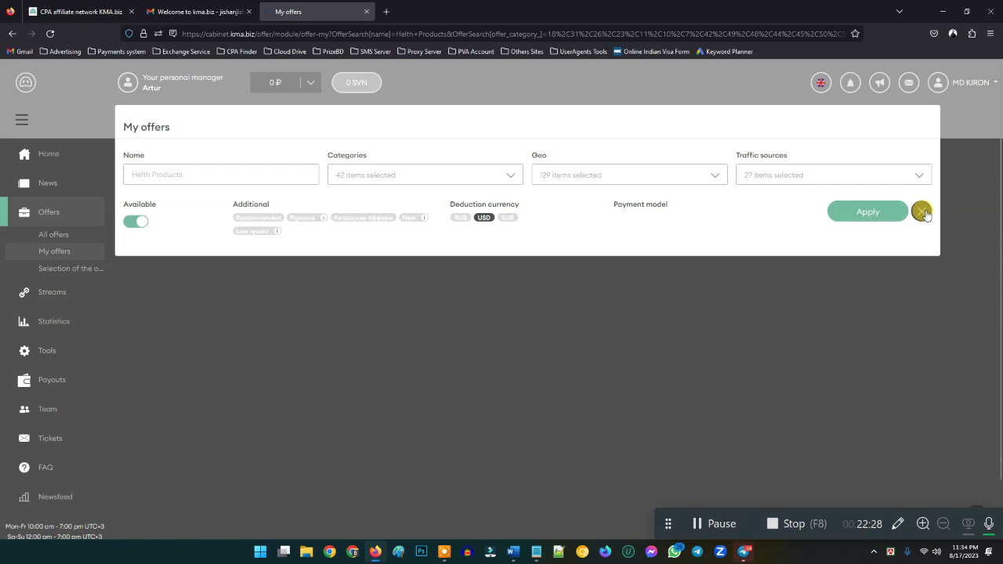
left_click(922, 213)
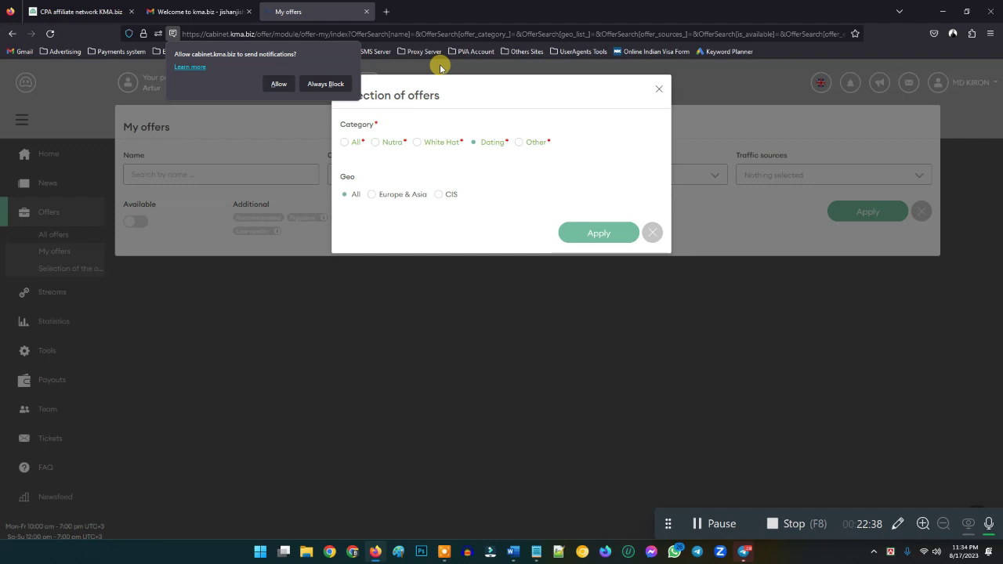
- Try the Dating category, then set Category and Geo to All and apply
left_click(474, 143)
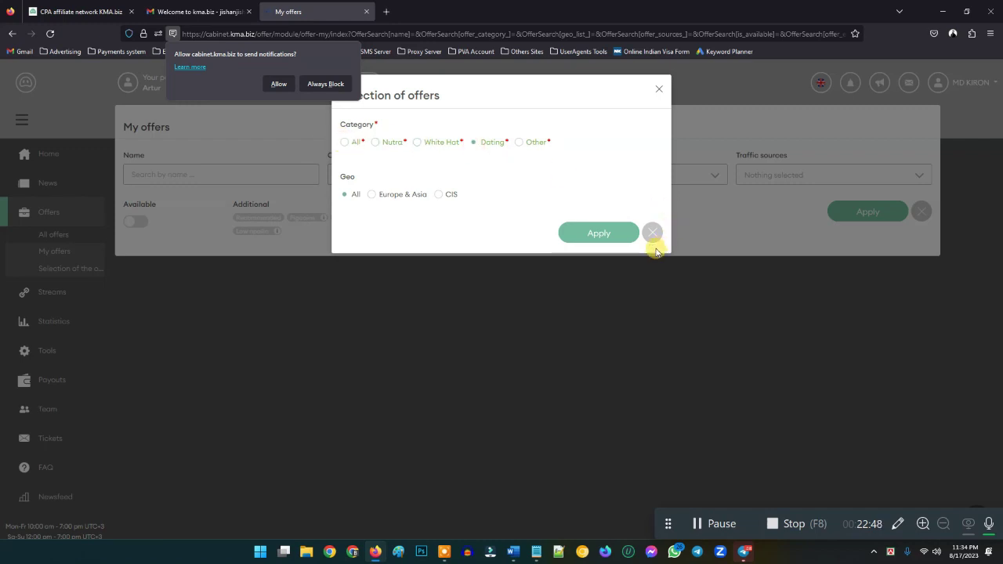
left_click(587, 232)
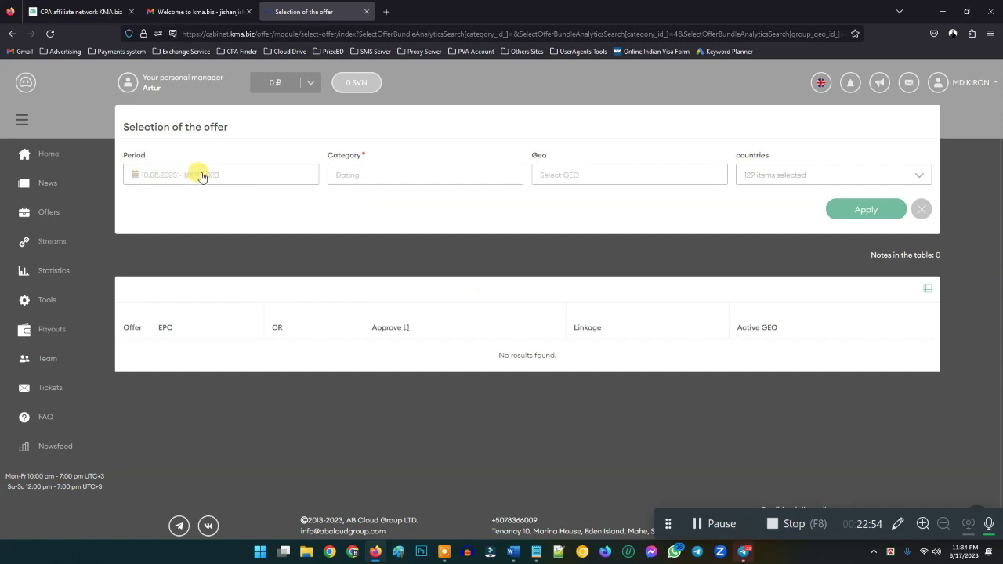
left_click(392, 174)
left_click(357, 197)
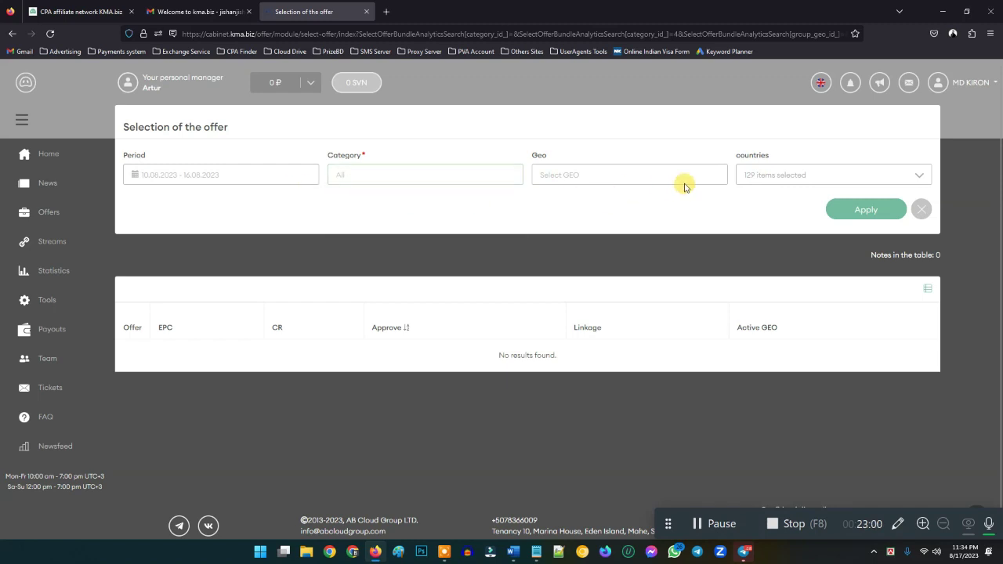
left_click(594, 179)
left_click(549, 207)
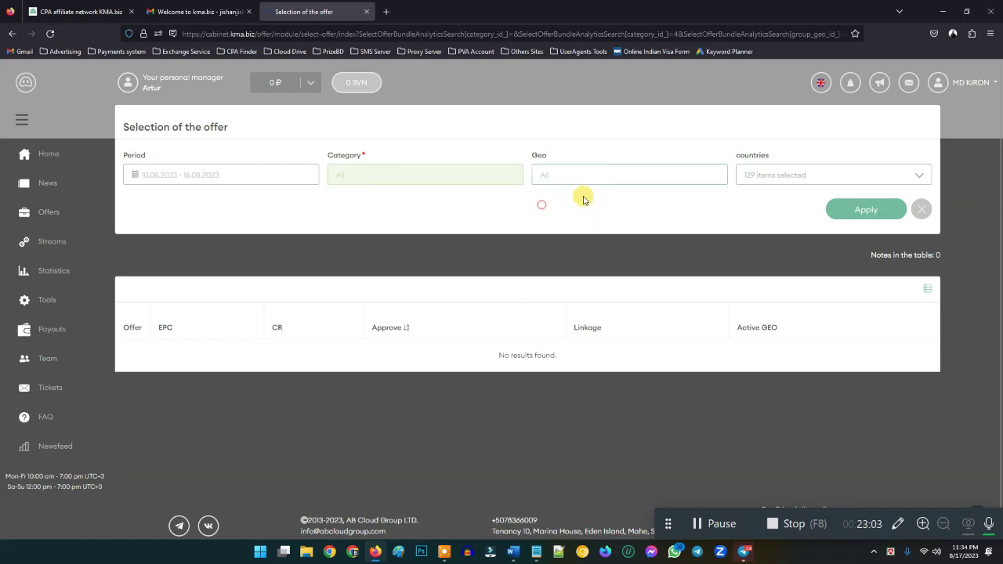
left_click(855, 212)
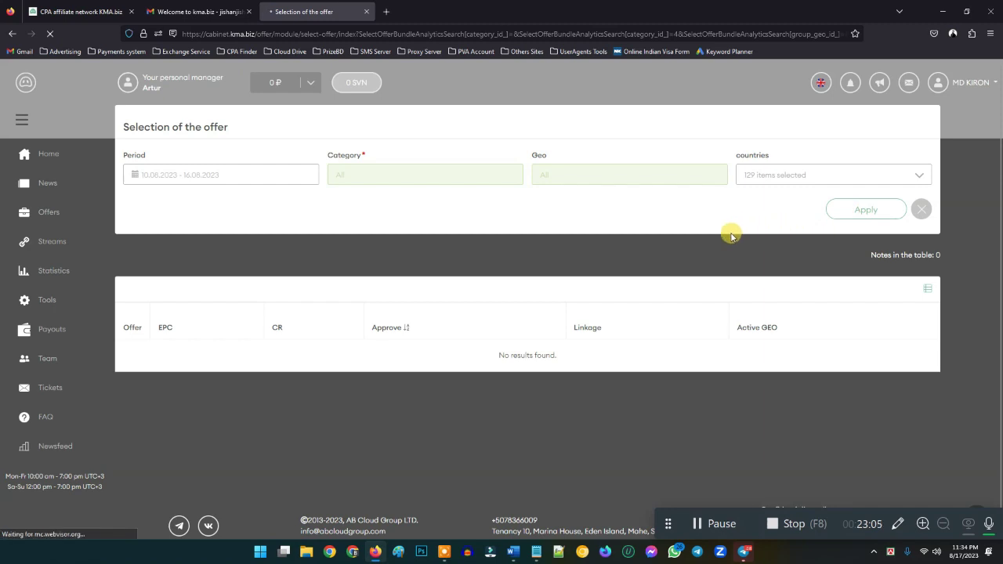